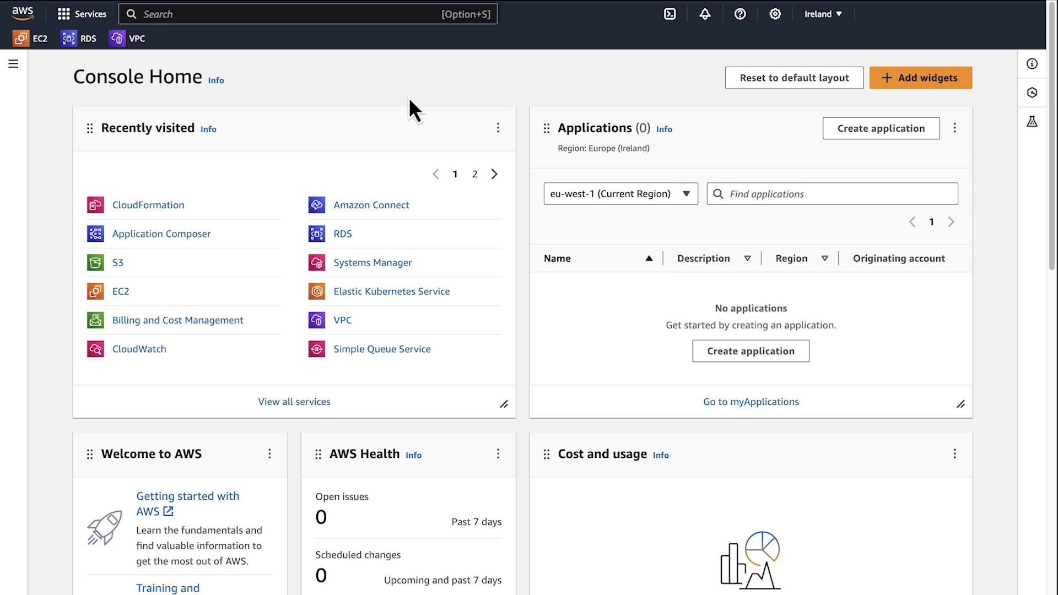
Find the CloudFormation service and open the details of the DemoStuckStack stack
{"action": "left_click", "coordinate": [234, 14]}
{"action": "type", "text": "cloudform"}
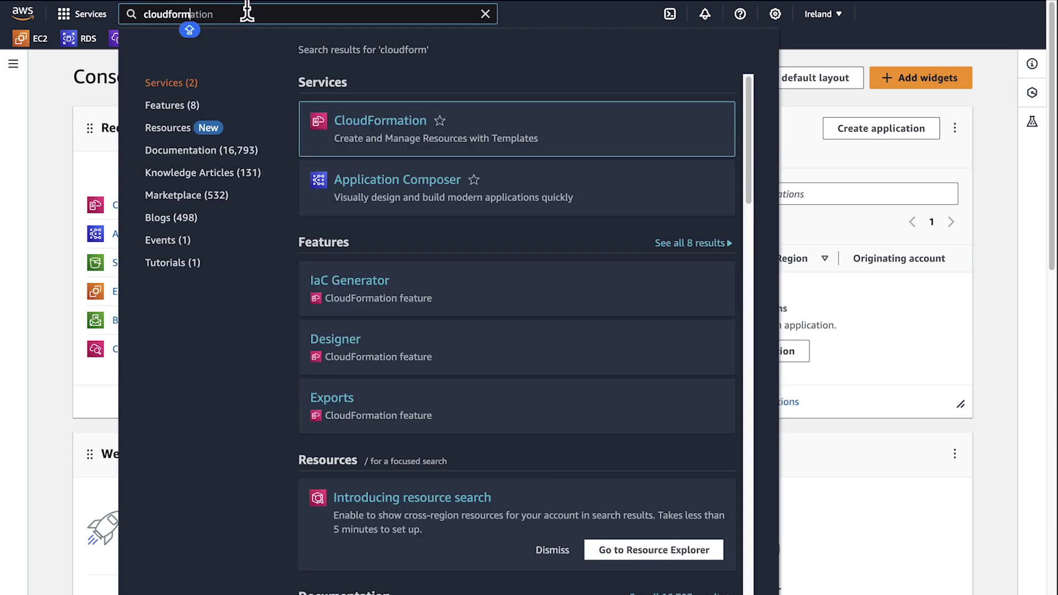
{"action": "left_click", "coordinate": [361, 135]}
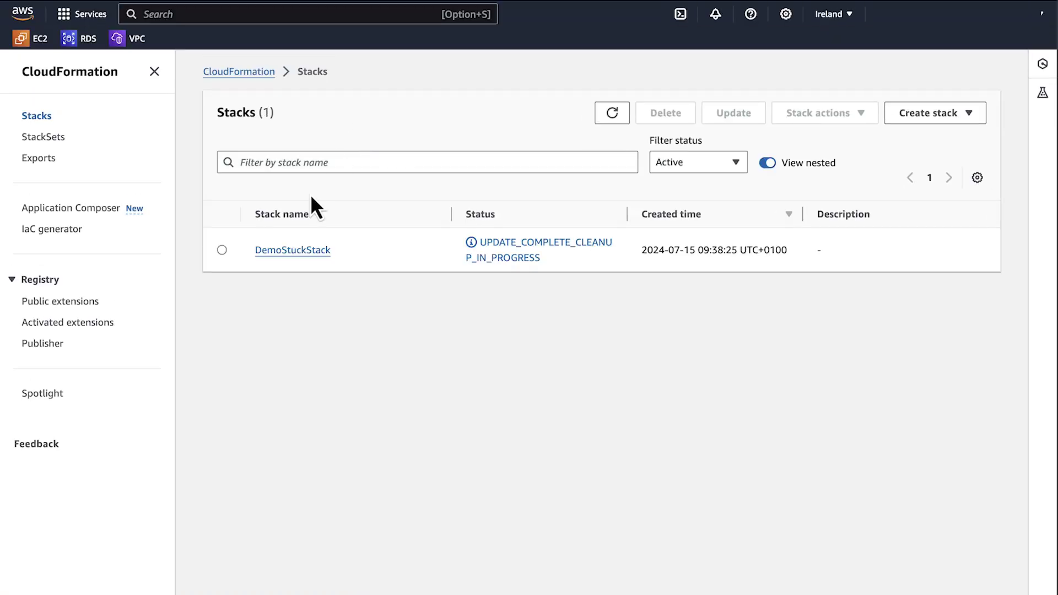
{"action": "left_click", "coordinate": [318, 251]}
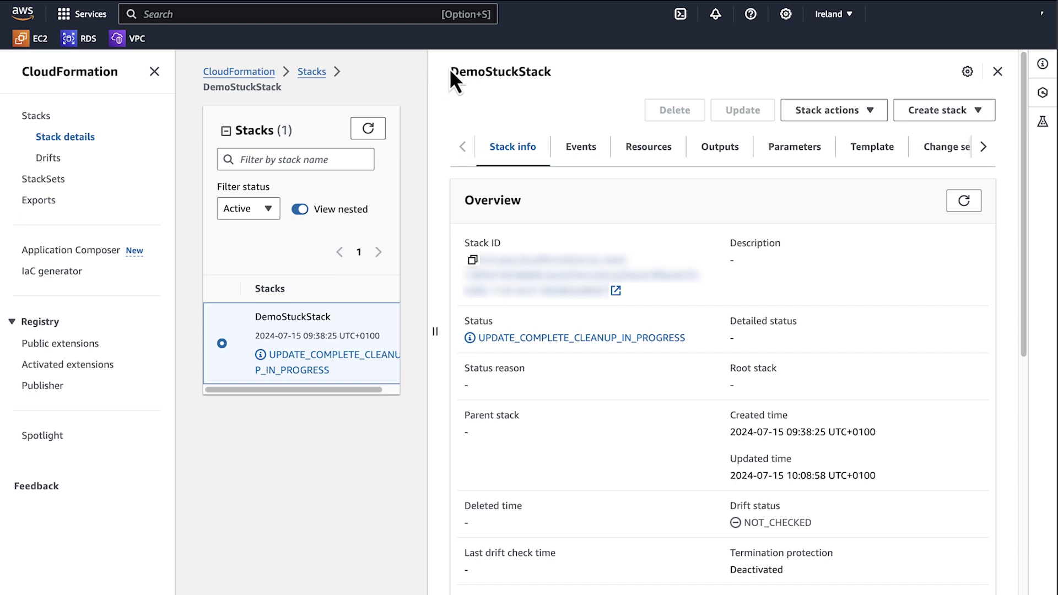
Review the DemoStuckStack events and check the status of the latest MySecurityGroup event
{"action": "double_click", "coordinate": [476, 72]}
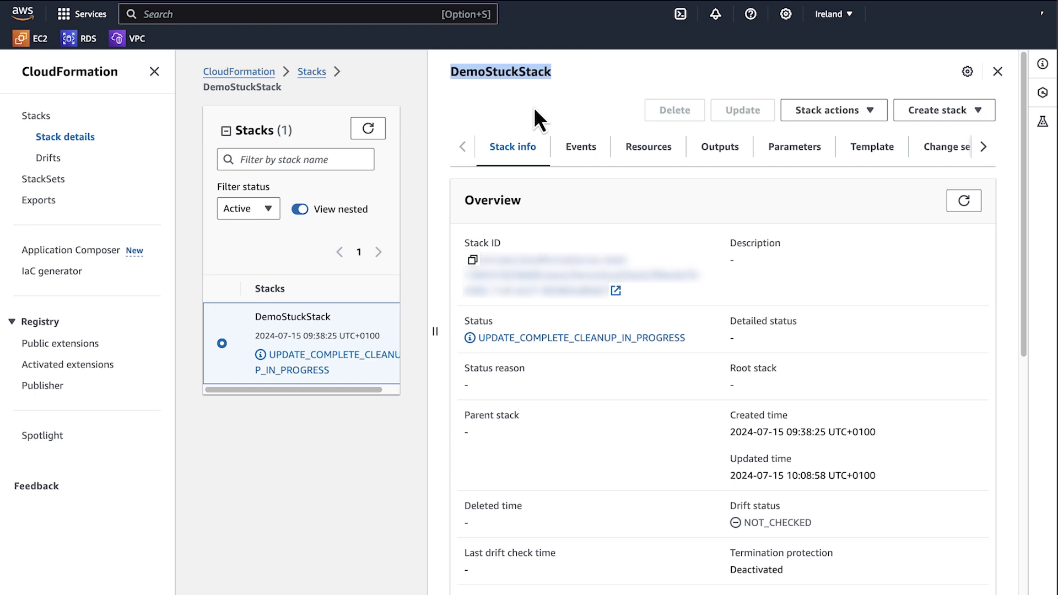
{"action": "left_click", "coordinate": [580, 152]}
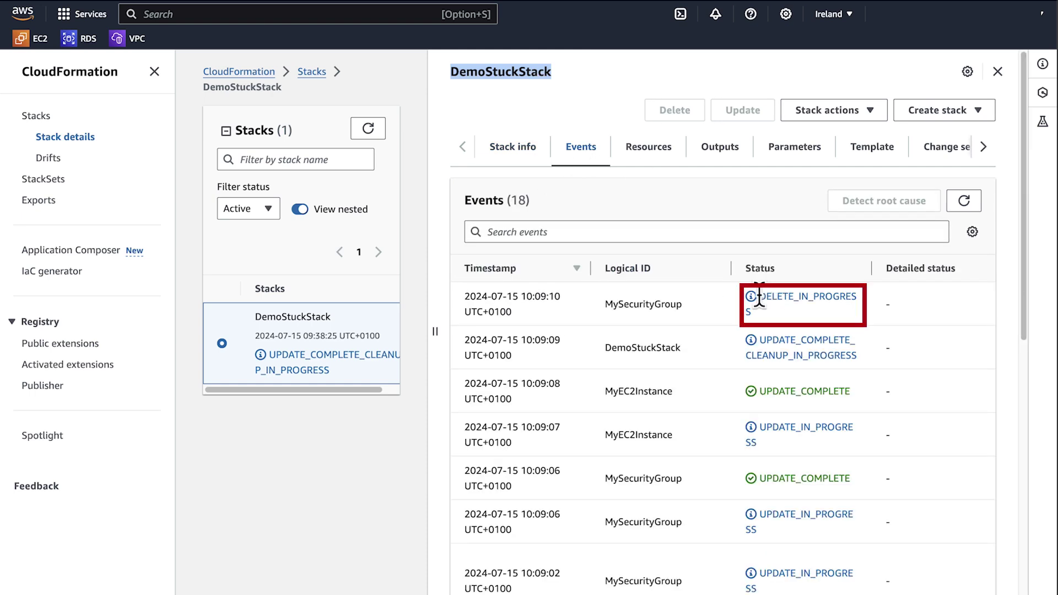
{"action": "left_click_drag", "start_coordinate": [759, 296], "coordinate": [766, 315]}
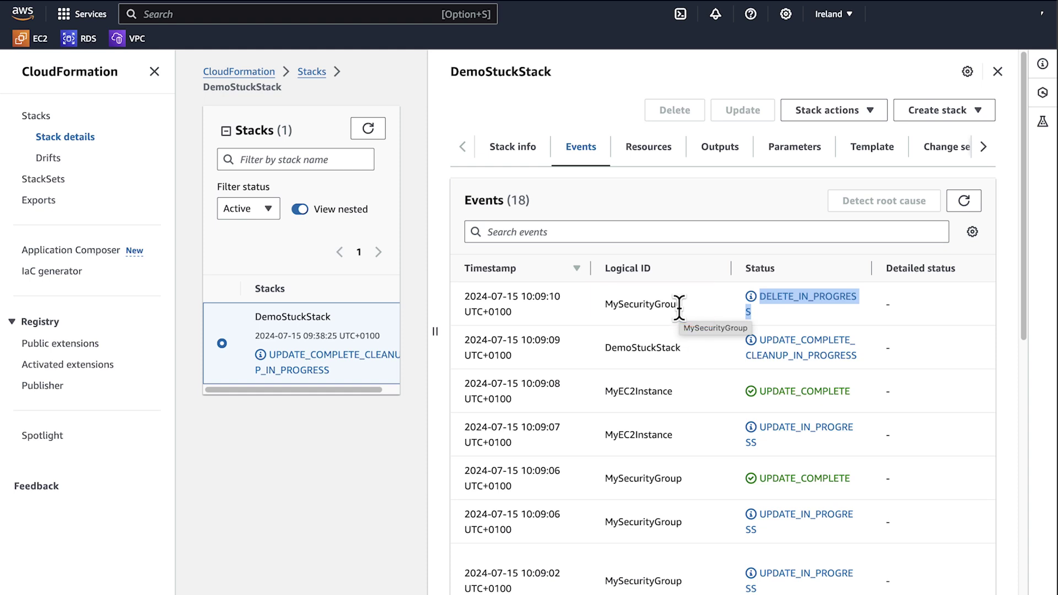
Switch to CloudTrail and open its event history
{"action": "left_click", "coordinate": [341, 18]}
{"action": "type", "text": "c"}
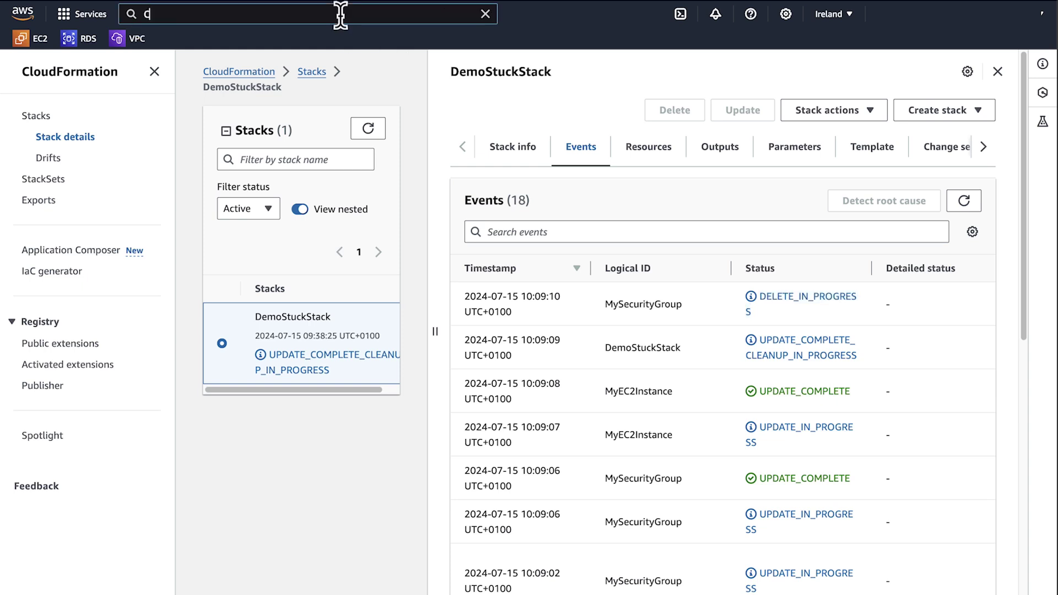
{"action": "type", "text": "loudtrail"}
{"action": "left_click", "coordinate": [375, 124]}
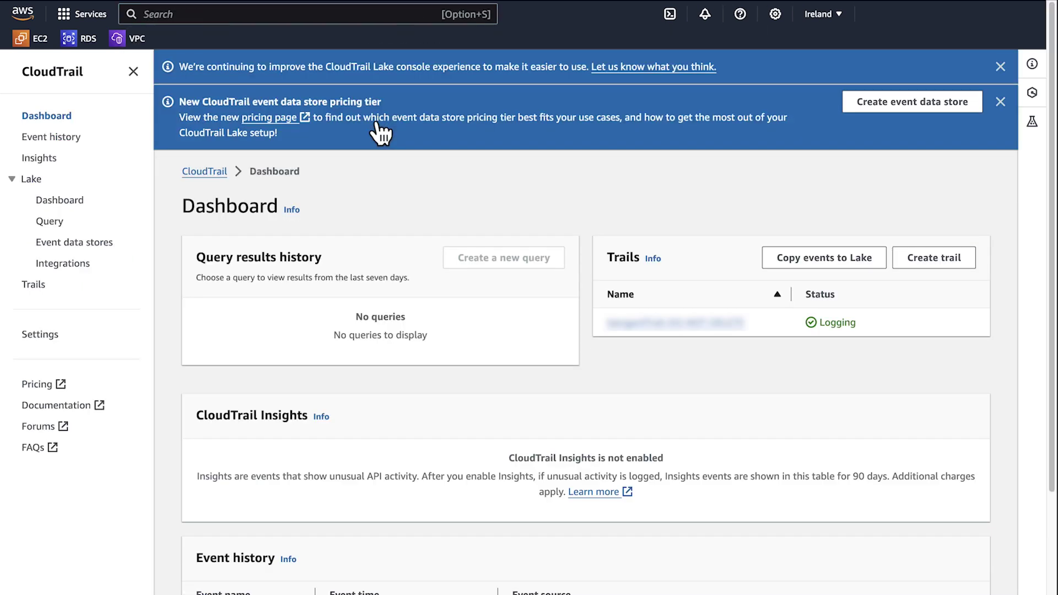
{"action": "left_click", "coordinate": [36, 139]}
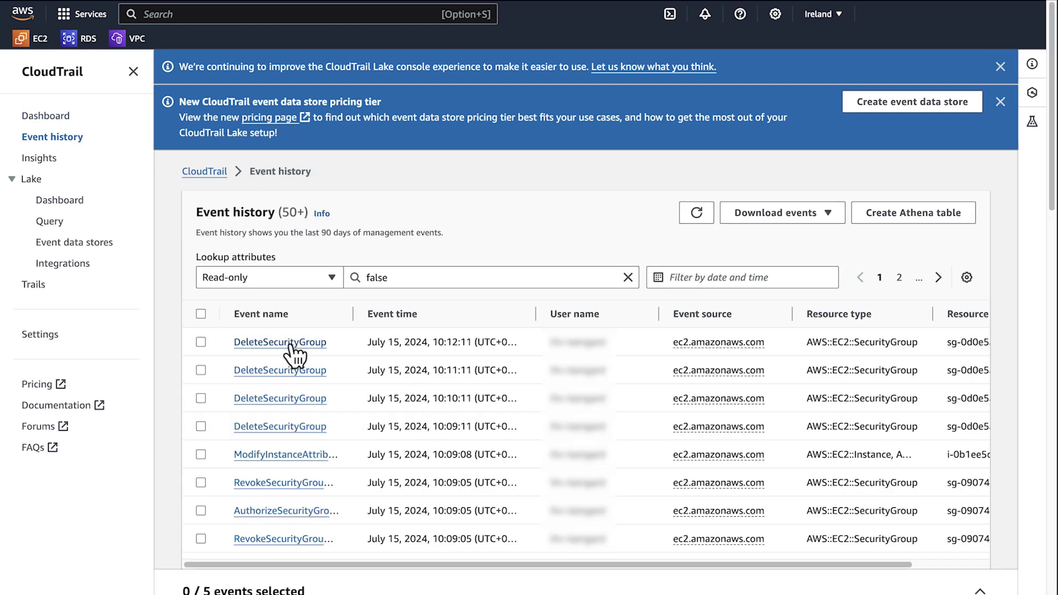
Examine the error code and error message in the event record of the most recent DeleteSecurityGroup event
{"action": "left_click", "coordinate": [293, 353]}
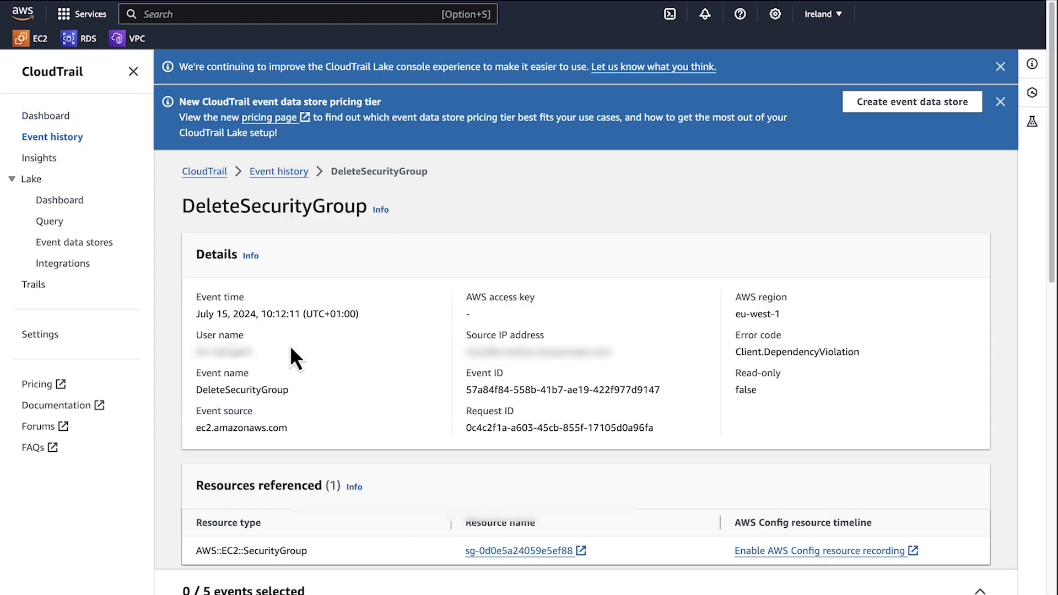
{"action": "scroll", "coordinate": [290, 348], "scroll_direction": "down", "scroll_amount": 5}
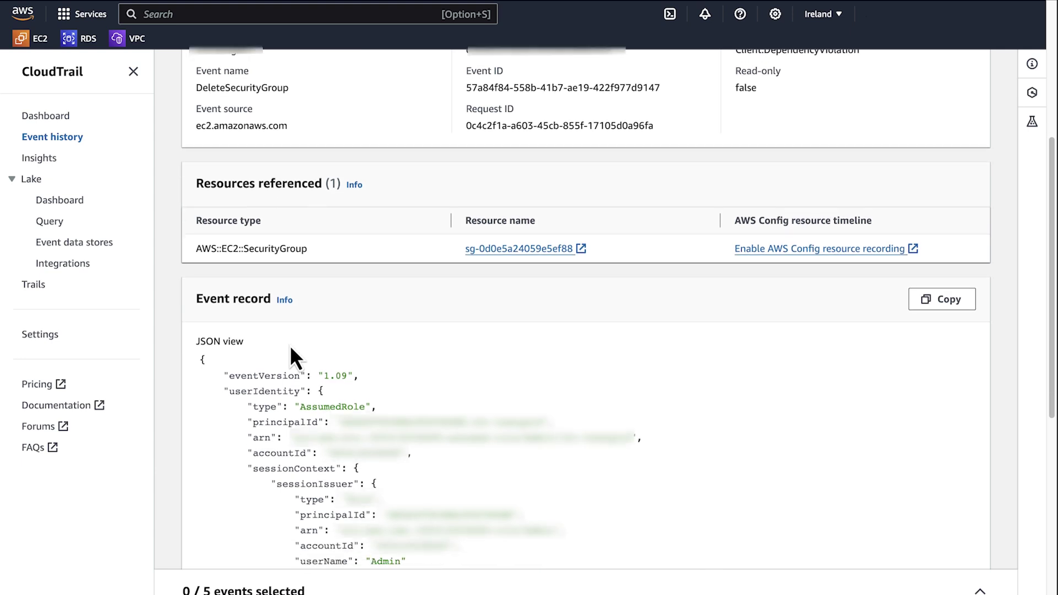
{"action": "scroll", "coordinate": [291, 352], "scroll_direction": "down", "scroll_amount": 8}
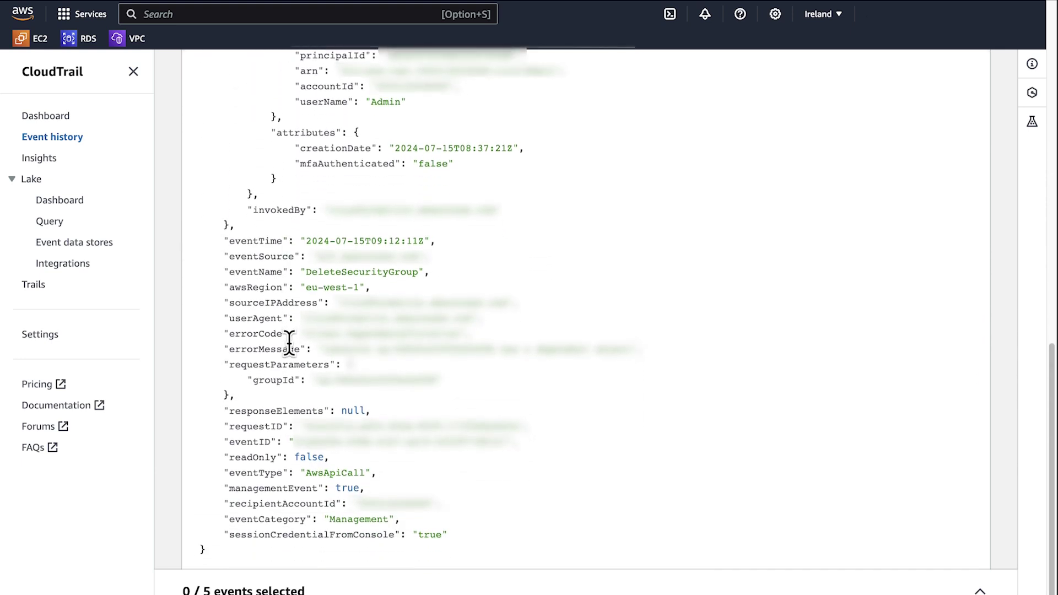
{"action": "scroll", "coordinate": [290, 341], "scroll_direction": "up", "scroll_amount": 1}
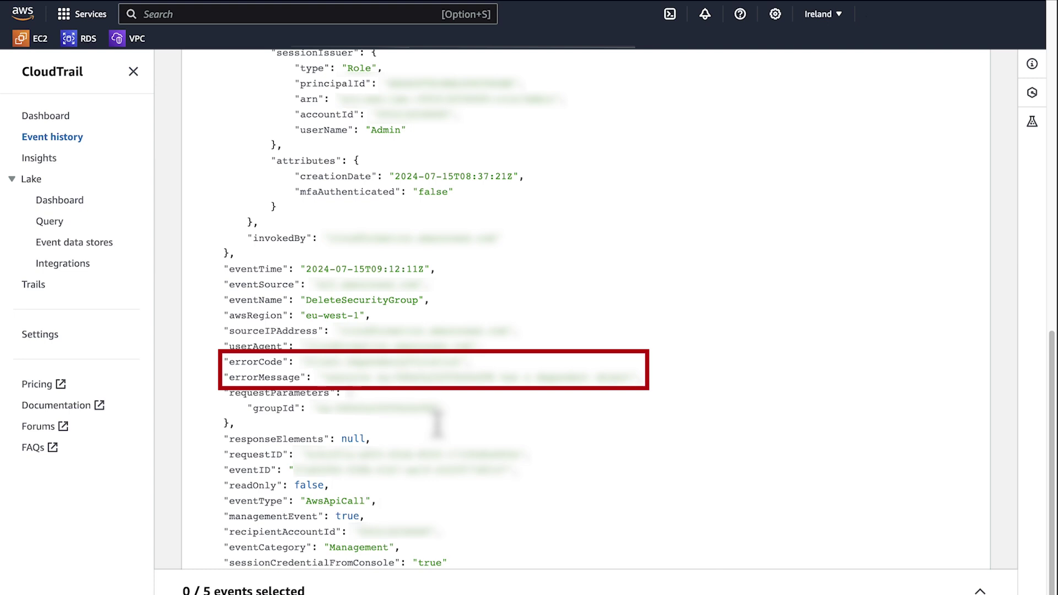
{"action": "scroll", "coordinate": [437, 423], "scroll_direction": "up", "scroll_amount": 10}
{"action": "scroll", "coordinate": [438, 426], "scroll_direction": "up", "scroll_amount": 4}
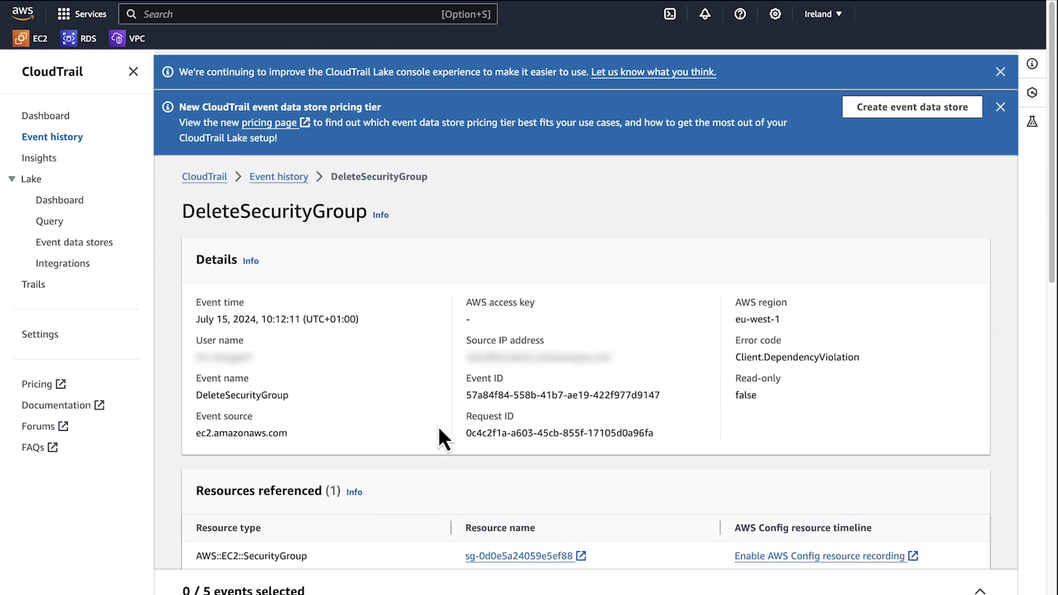
Return to the event history and filter it by resource type AWS::EC2::SecurityGroup
{"action": "left_click", "coordinate": [80, 142]}
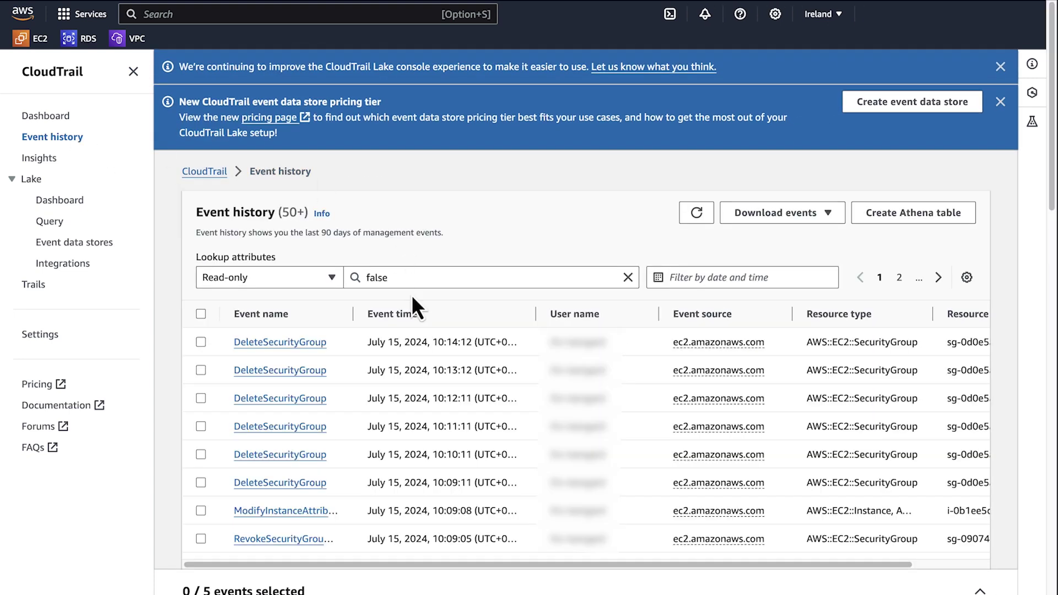
{"action": "left_click", "coordinate": [331, 280]}
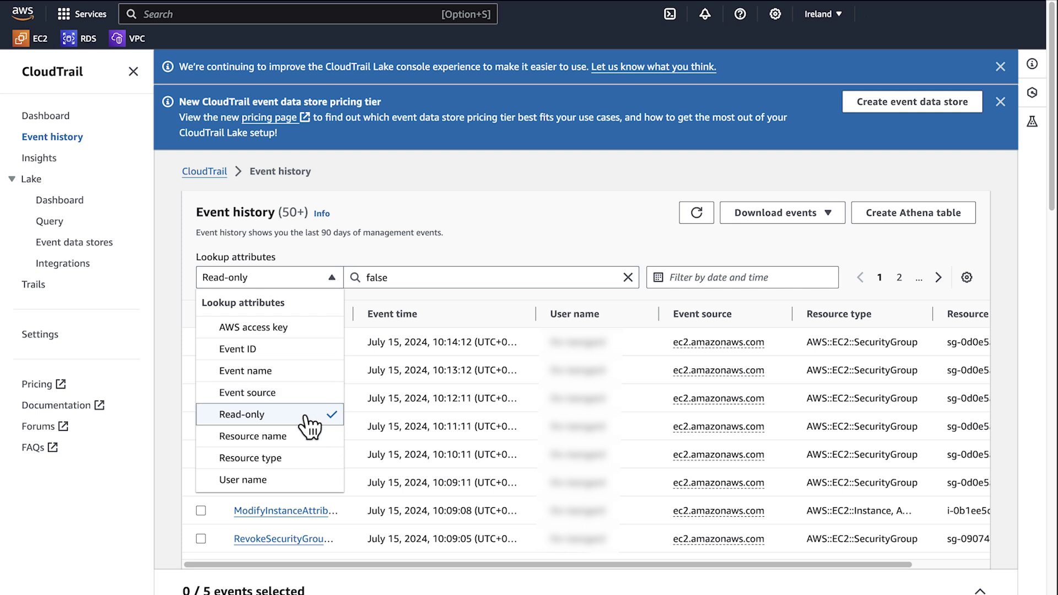
{"action": "left_click", "coordinate": [298, 457]}
{"action": "left_click", "coordinate": [378, 277]}
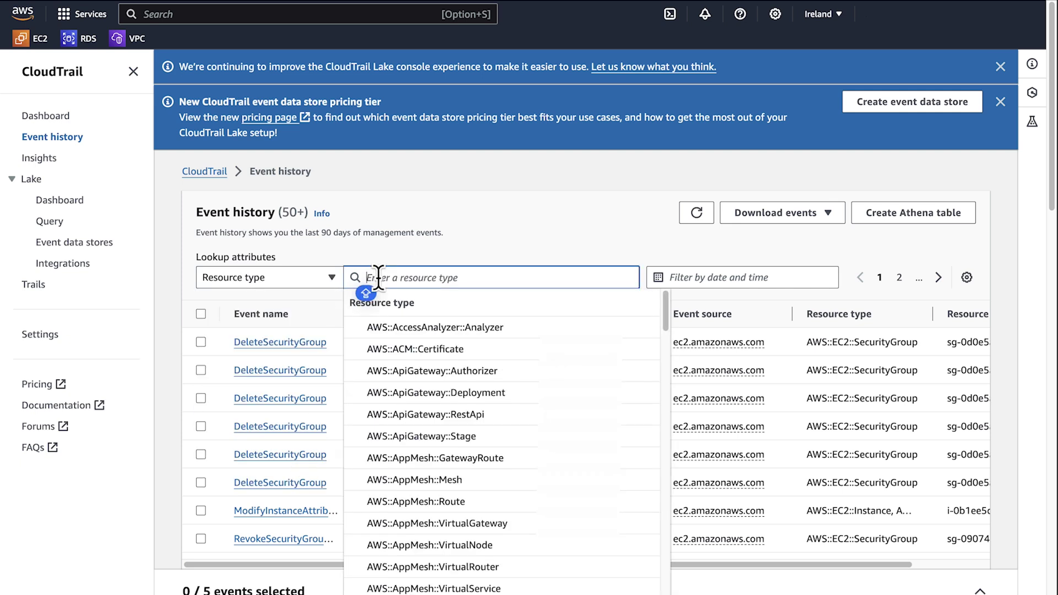
{"action": "type", "text": "AWS::EC2::SECURITY"}
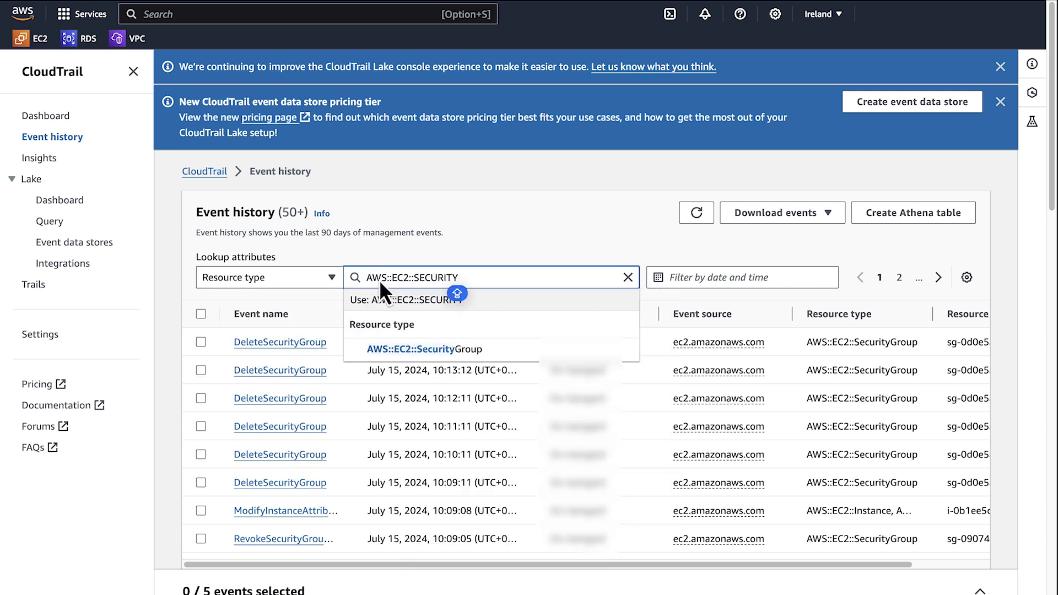
{"action": "left_click", "coordinate": [398, 351]}
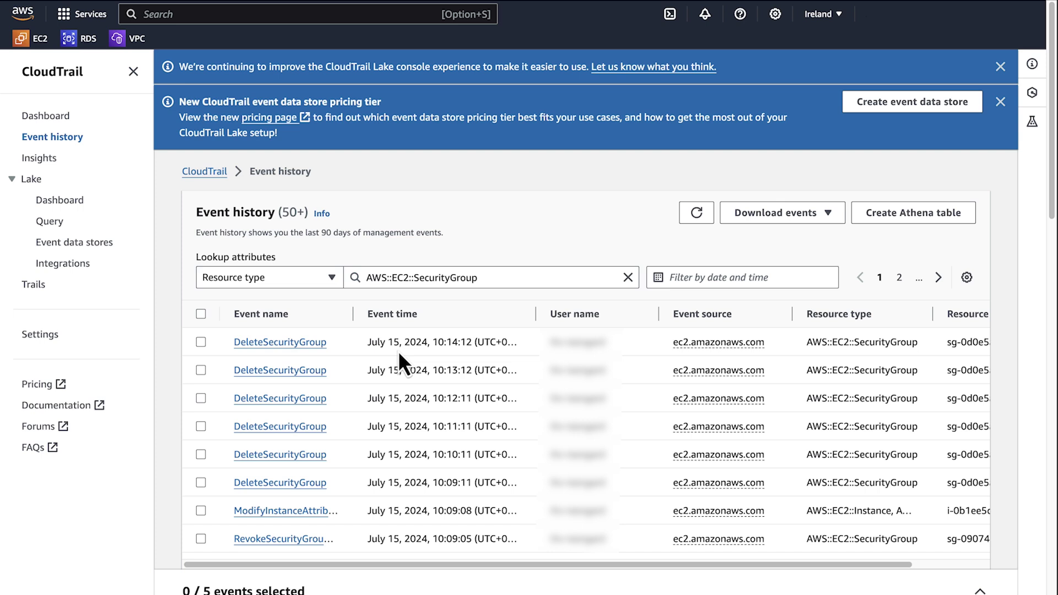
Open the newest DeleteSecurityGroup event in the filtered history and examine its JSON event record
{"action": "left_click", "coordinate": [313, 346]}
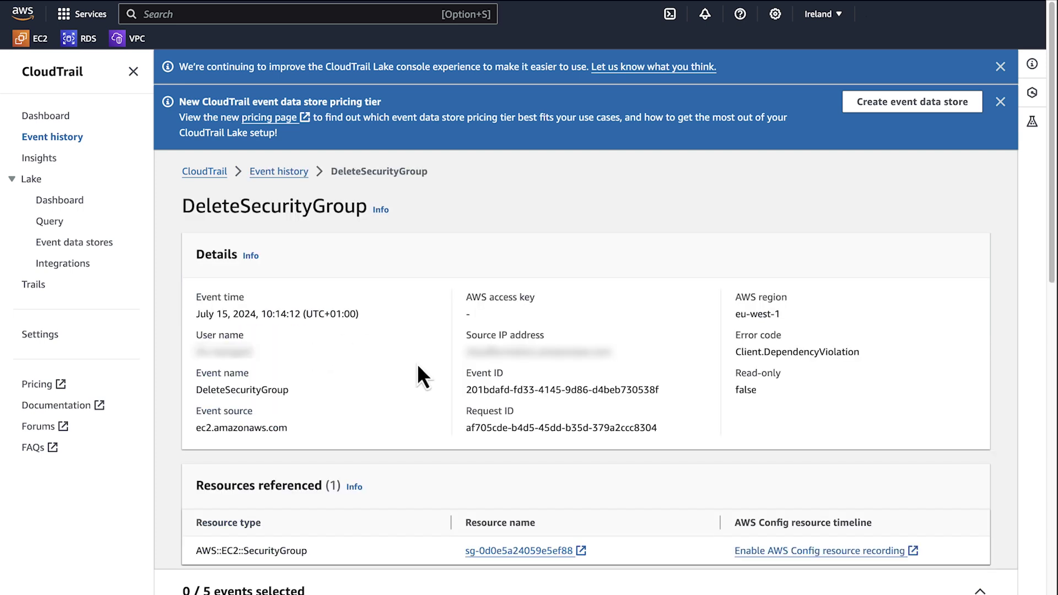
{"action": "scroll", "coordinate": [418, 364], "scroll_direction": "down", "scroll_amount": 5}
{"action": "scroll", "coordinate": [417, 364], "scroll_direction": "down", "scroll_amount": 8}
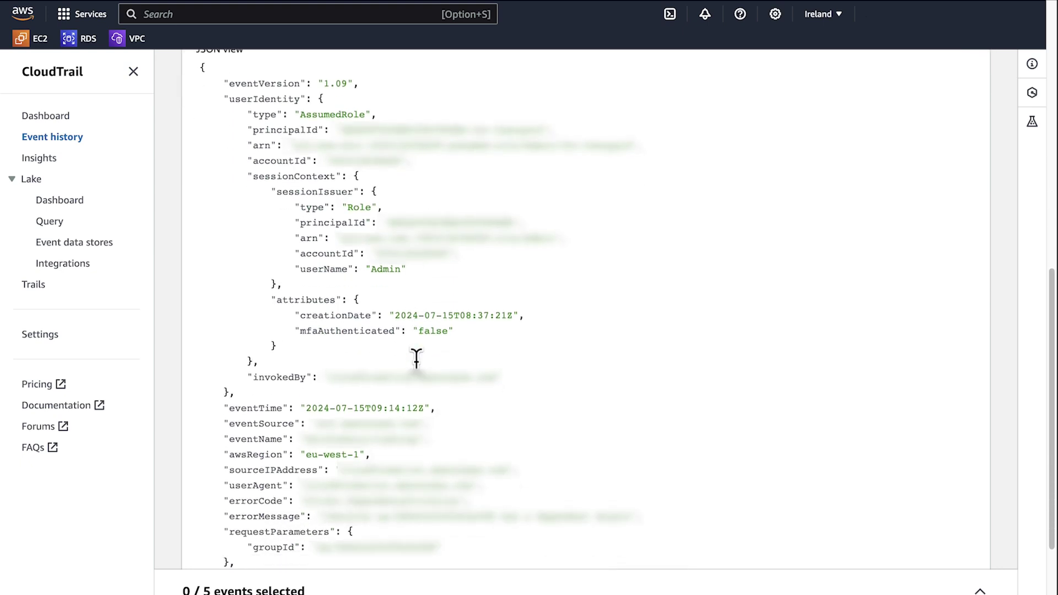
{"action": "scroll", "coordinate": [417, 361], "scroll_direction": "down", "scroll_amount": 2}
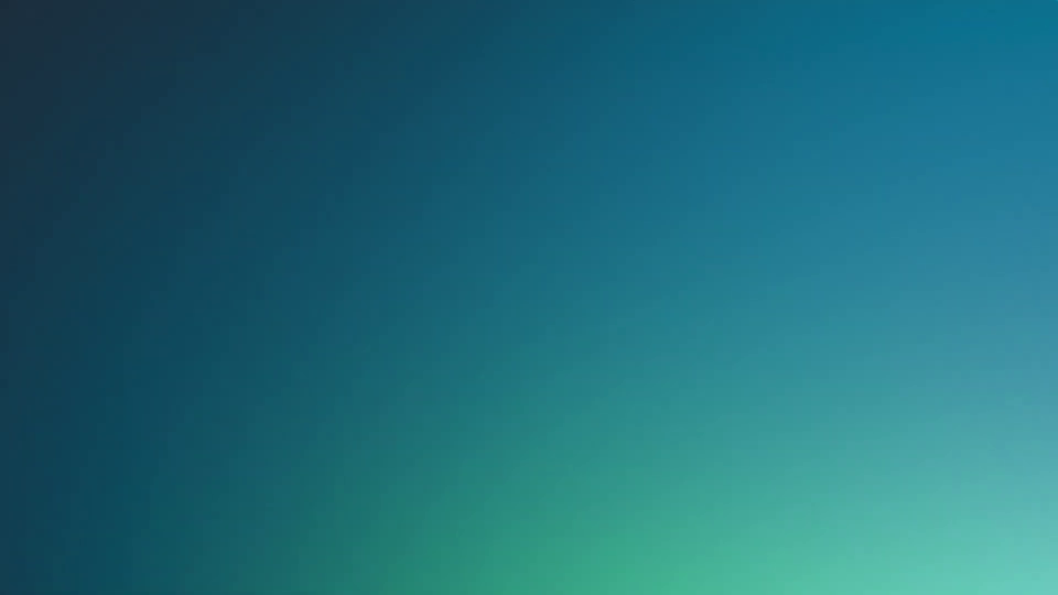
Switch to Lambda and open the MyDemoFunction function
{"action": "left_click", "coordinate": [247, 15]}
{"action": "type", "text": "LAMBDA"}
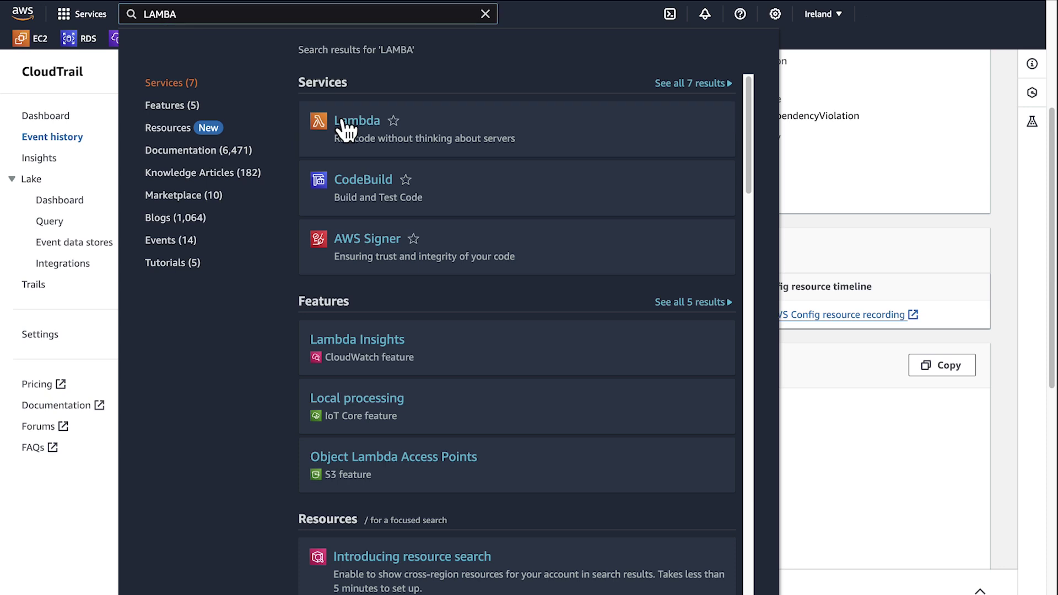
{"action": "left_click", "coordinate": [341, 119]}
{"action": "left_click", "coordinate": [326, 228]}
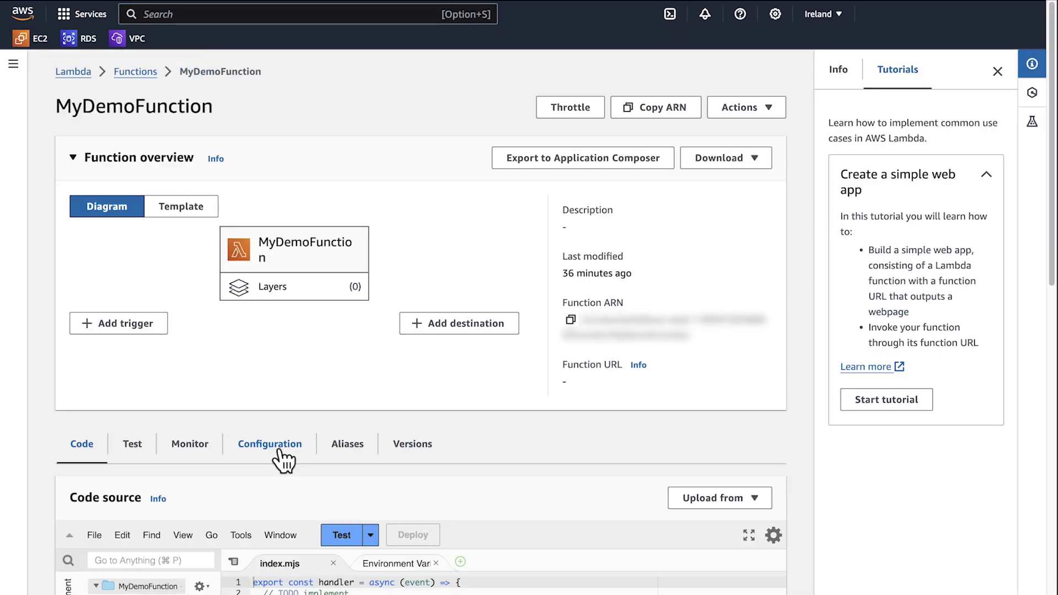
Check the VPC configuration of MyDemoFunction for its assigned security groups
{"action": "left_click", "coordinate": [285, 456]}
{"action": "scroll", "coordinate": [285, 460], "scroll_direction": "down", "scroll_amount": 1}
{"action": "scroll", "coordinate": [283, 389], "scroll_direction": "down", "scroll_amount": 3}
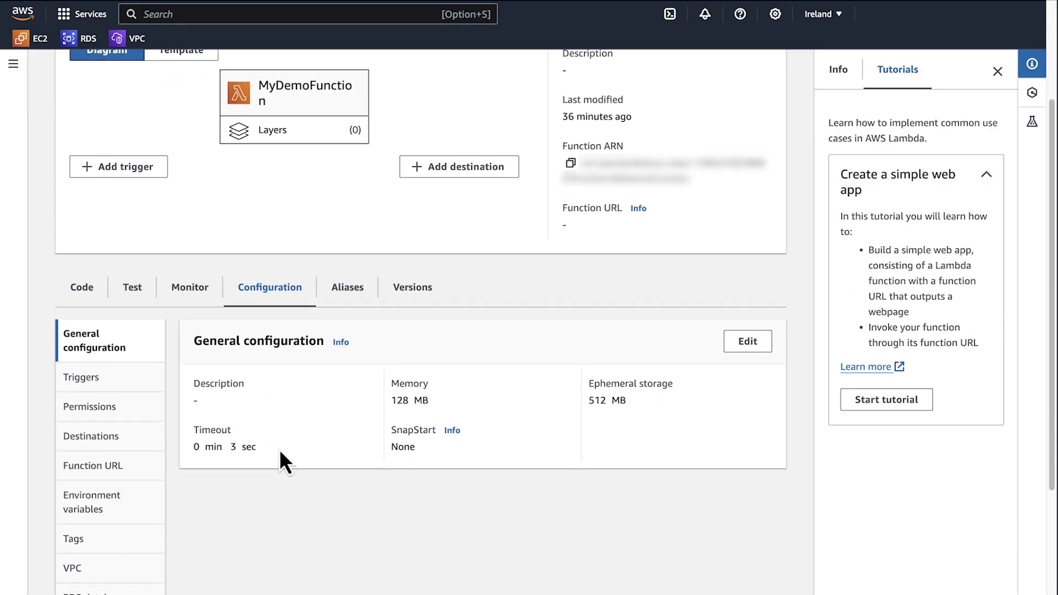
{"action": "left_click", "coordinate": [120, 573]}
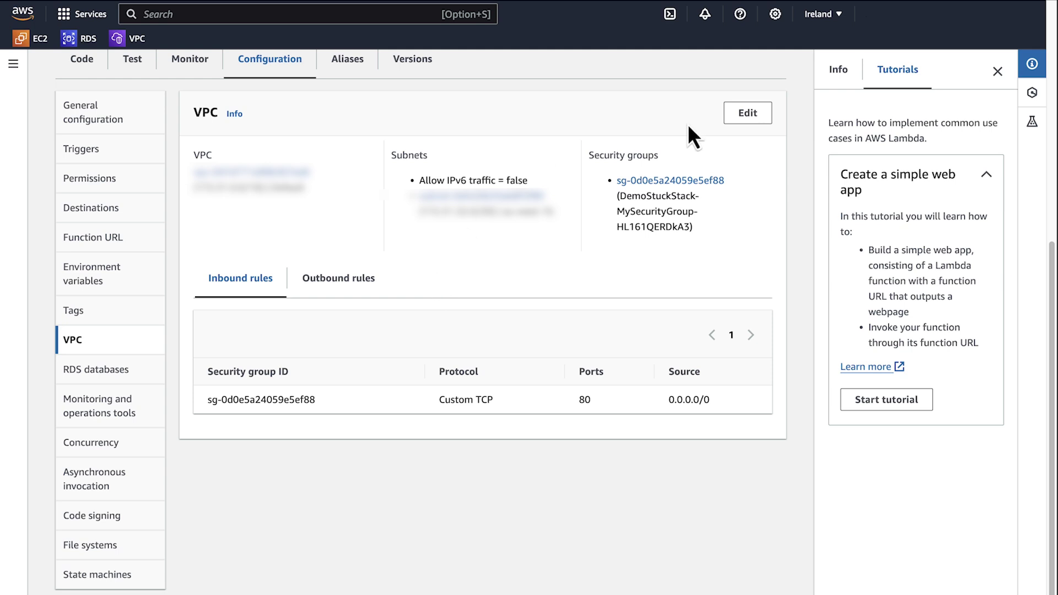
Replace the DemoStuckStack security group in MyDemoFunction's VPC settings with the default VPC security group and save the change
{"action": "left_click", "coordinate": [744, 119]}
{"action": "scroll", "coordinate": [434, 388], "scroll_direction": "down", "scroll_amount": 4}
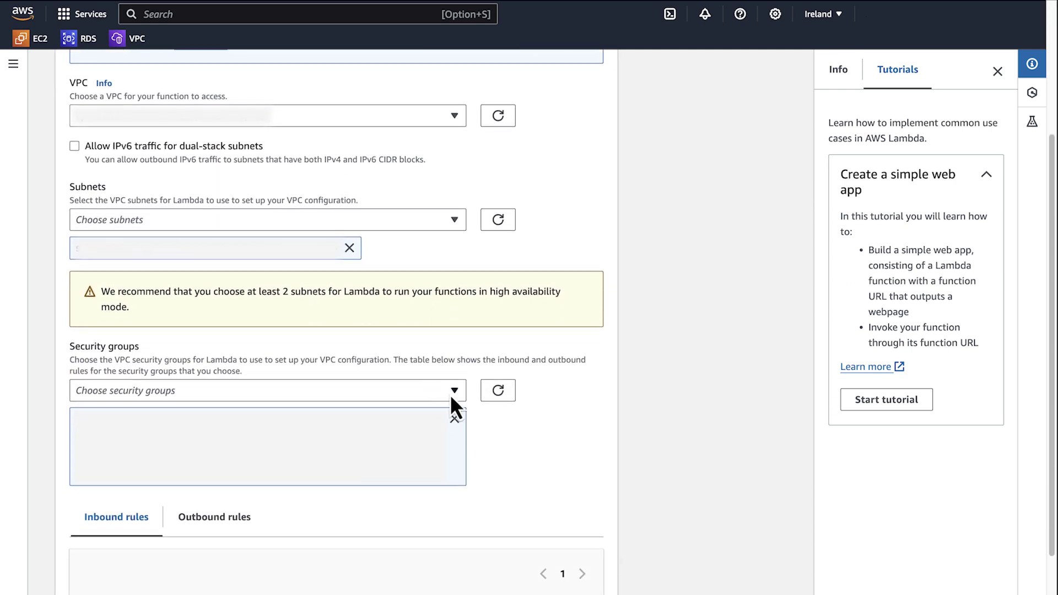
{"action": "left_click", "coordinate": [455, 391]}
{"action": "left_click", "coordinate": [308, 361]}
{"action": "left_click", "coordinate": [437, 423]}
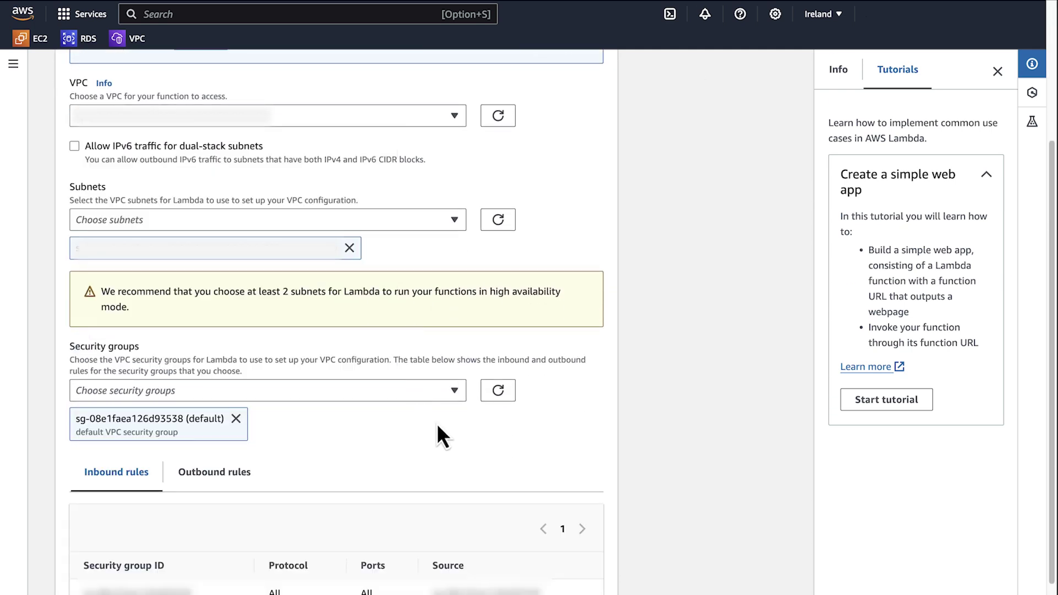
{"action": "scroll", "coordinate": [437, 423], "scroll_direction": "down", "scroll_amount": 2}
{"action": "left_click", "coordinate": [587, 549]}
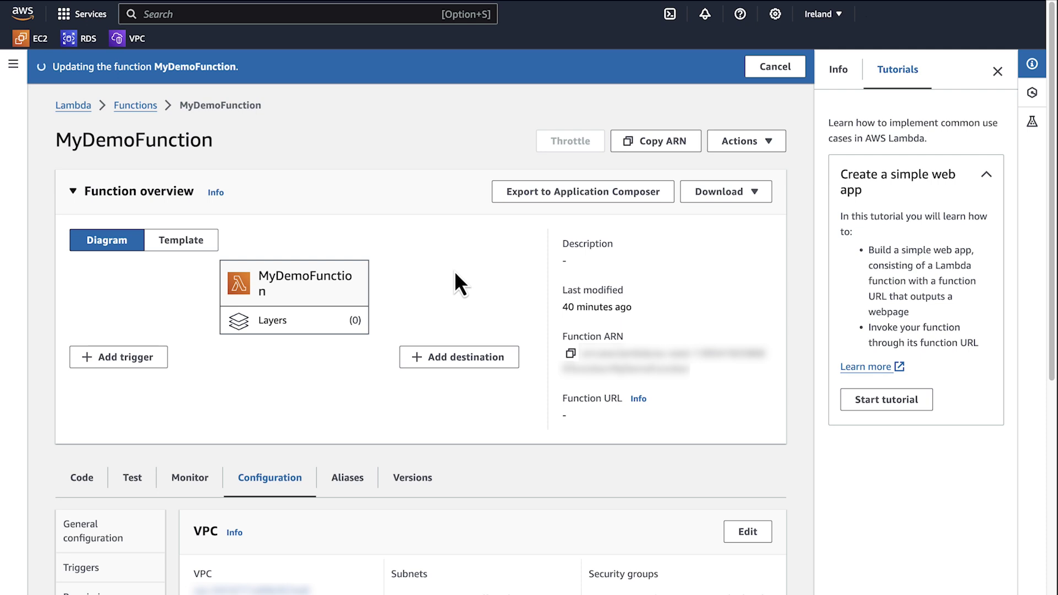
Return to CloudFormation, reopen DemoStuckStack and check its events after the Lambda change
{"action": "left_click", "coordinate": [166, 14]}
{"action": "type", "text": "CloudForm"}
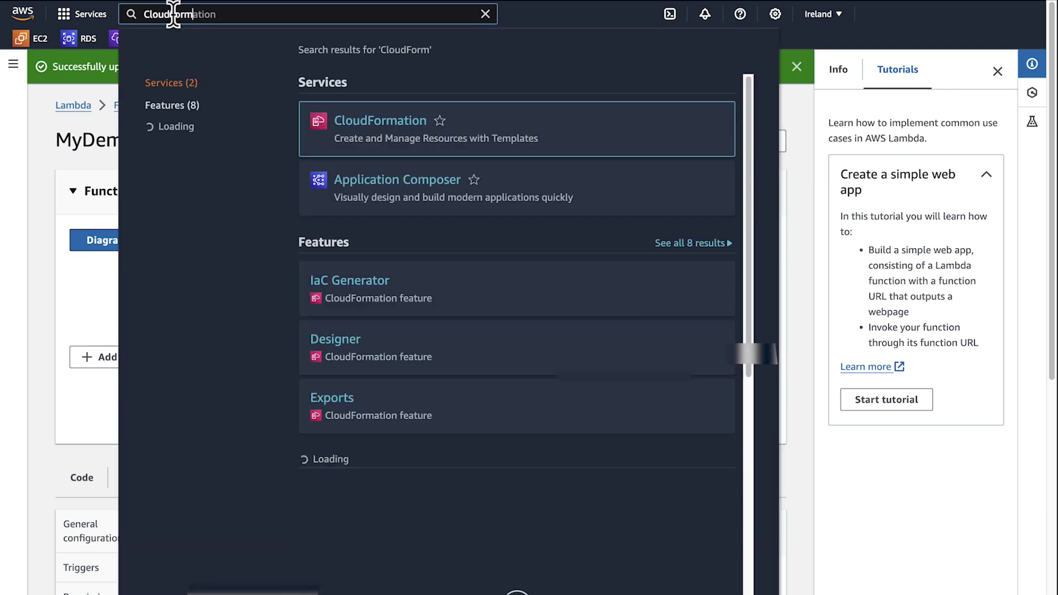
{"action": "left_click", "coordinate": [337, 118]}
{"action": "left_click", "coordinate": [316, 251]}
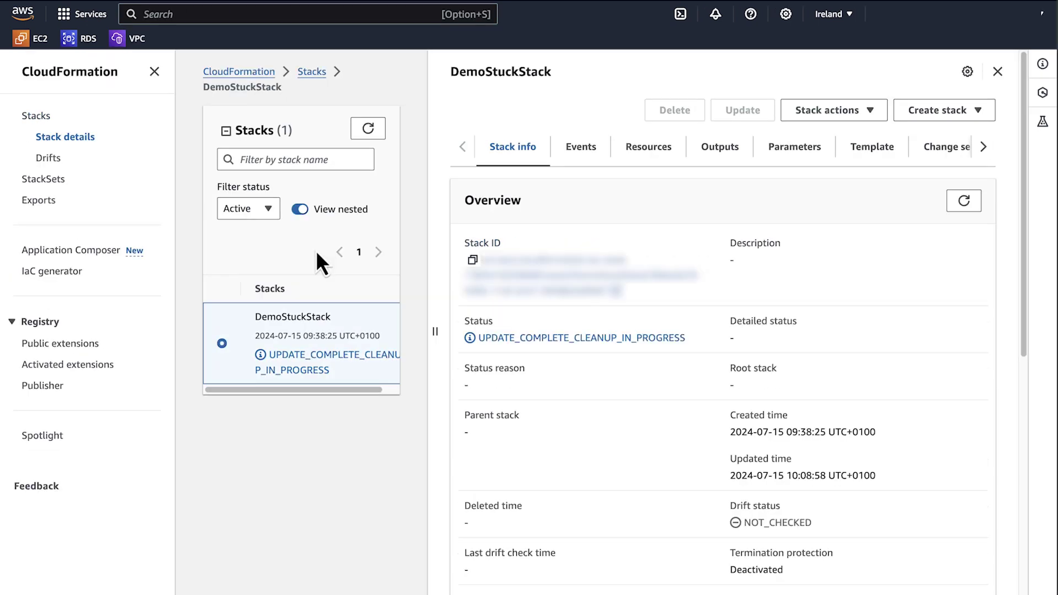
{"action": "left_click", "coordinate": [580, 146]}
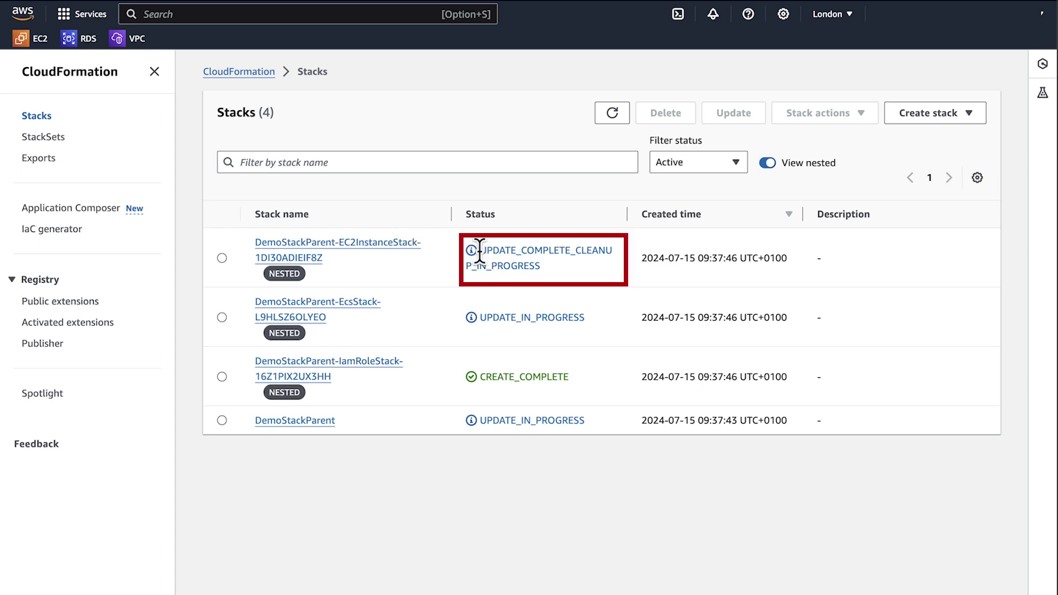
Check the status of the nested DemoStackParent-EC2InstanceStack stack in the London region and open its events
{"action": "left_click_drag", "start_coordinate": [480, 251], "coordinate": [535, 267]}
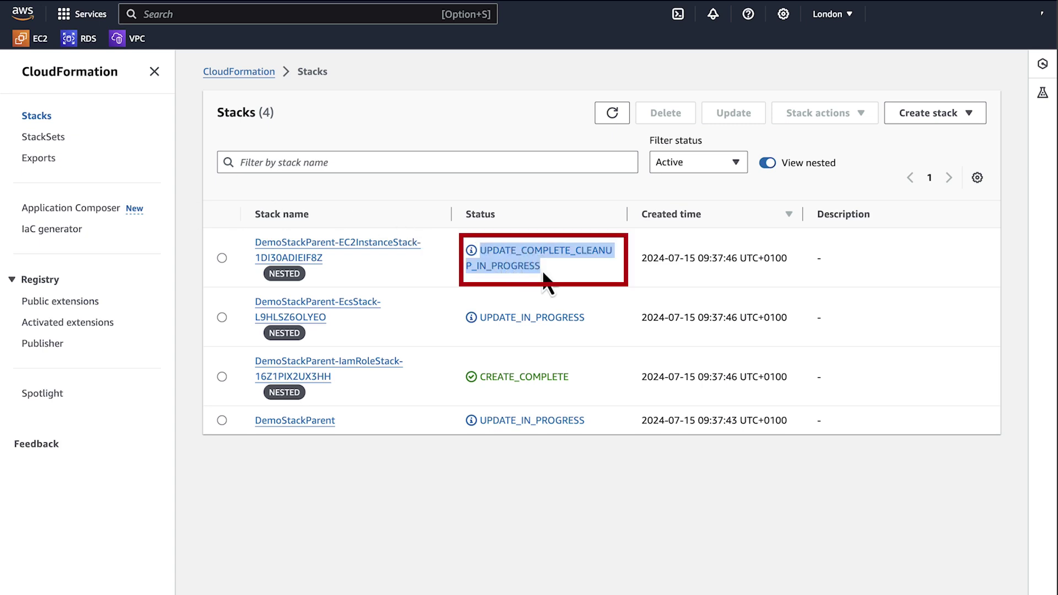
{"action": "left_click", "coordinate": [359, 245]}
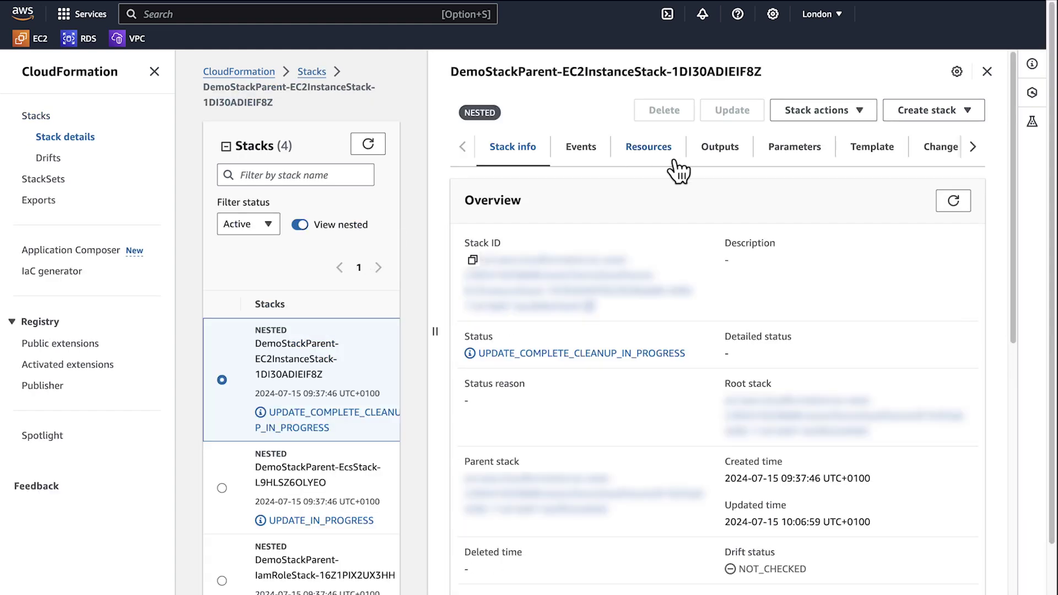
{"action": "left_click", "coordinate": [580, 148]}
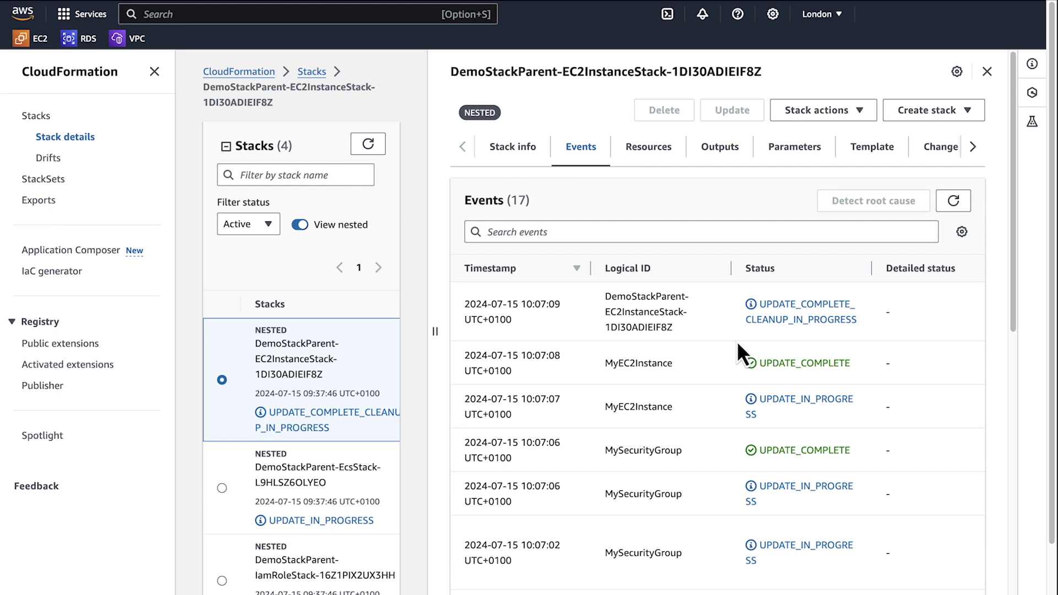
Check the latest event status of the nested DemoStackParent-EC2InstanceStack stack
{"action": "left_click_drag", "start_coordinate": [633, 295], "coordinate": [685, 312]}
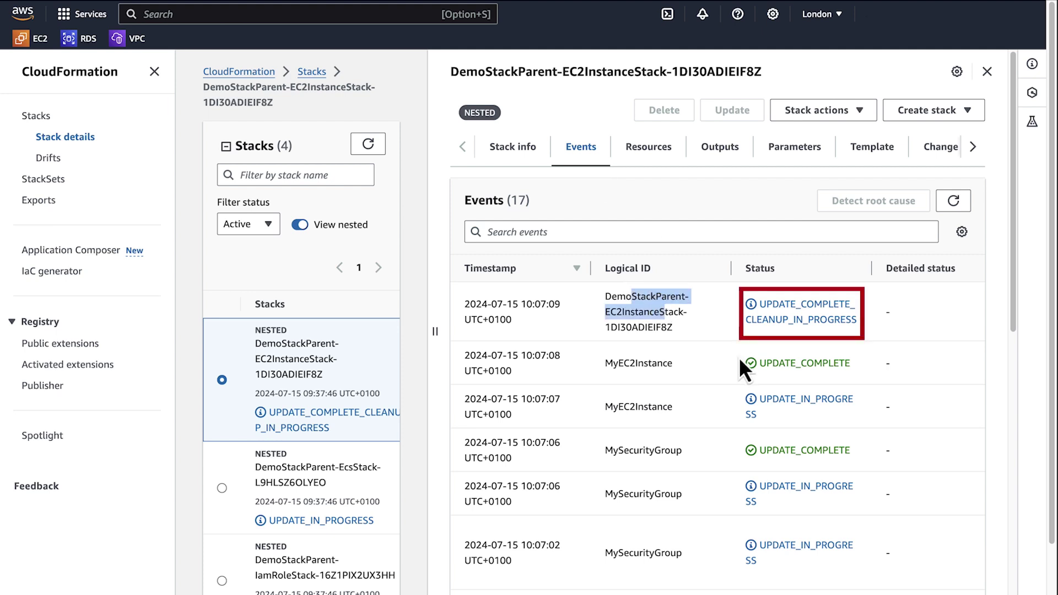
{"action": "left_click", "coordinate": [750, 335]}
{"action": "double_click", "coordinate": [766, 316]}
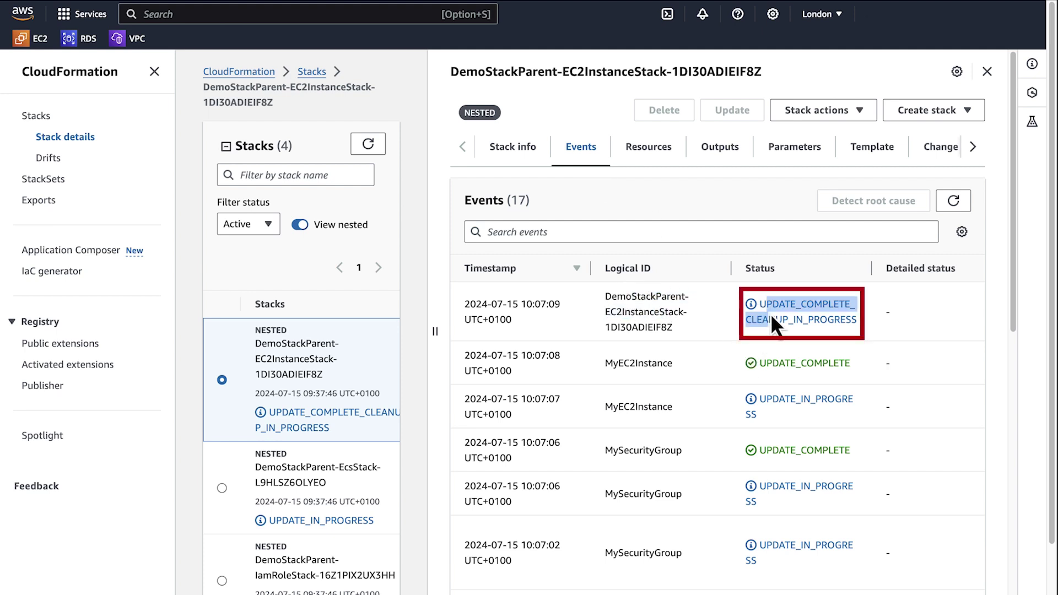
{"action": "left_click", "coordinate": [718, 329]}
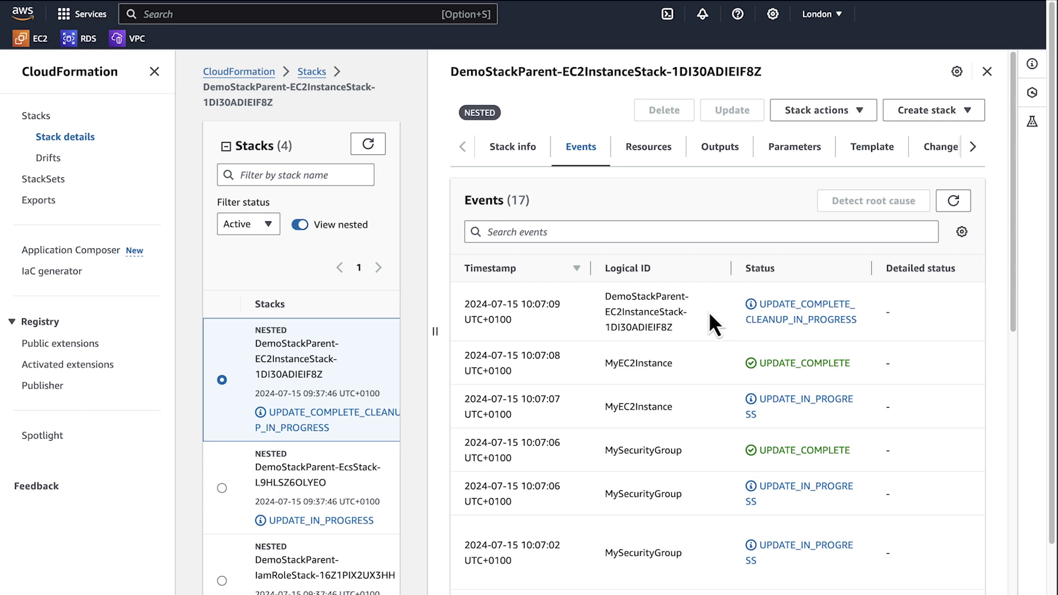
Check that the EC2InstanceStack stack is nested and locate its parent stack in the stack overview
{"action": "double_click", "coordinate": [475, 72]}
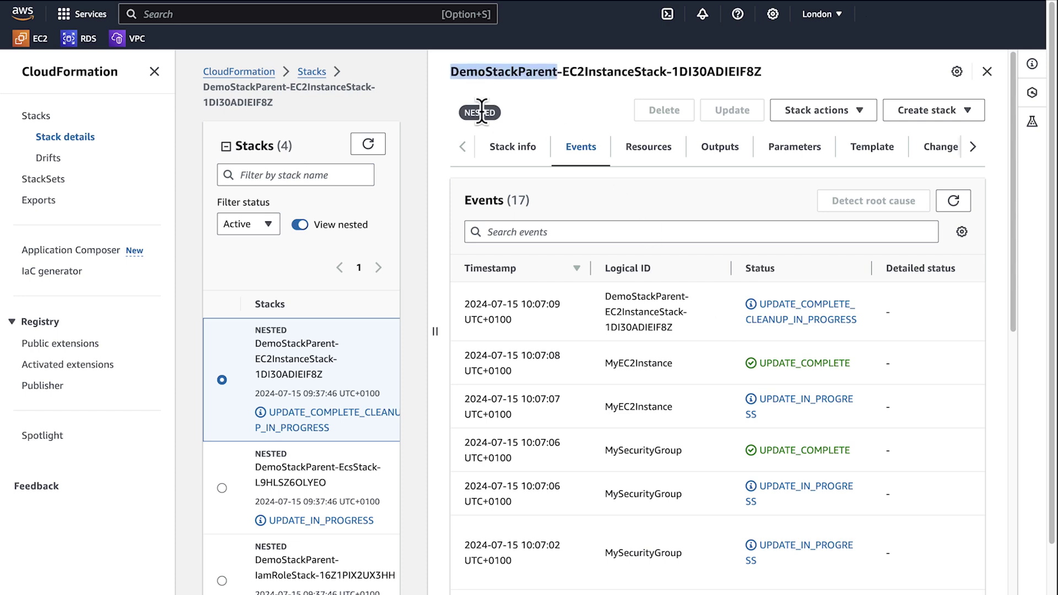
{"action": "left_click", "coordinate": [482, 114]}
{"action": "mouse_move", "coordinate": [504, 115]}
{"action": "left_mouse_down"}
{"action": "mouse_move", "coordinate": [469, 113]}
{"action": "mouse_move", "coordinate": [496, 115]}
{"action": "left_mouse_up"}
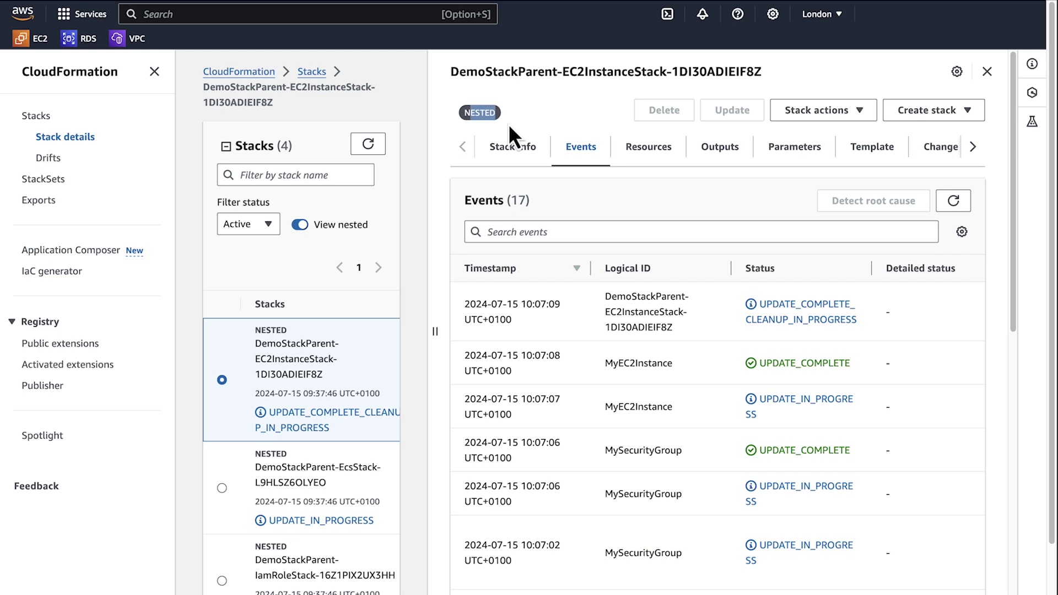
{"action": "left_click", "coordinate": [514, 154]}
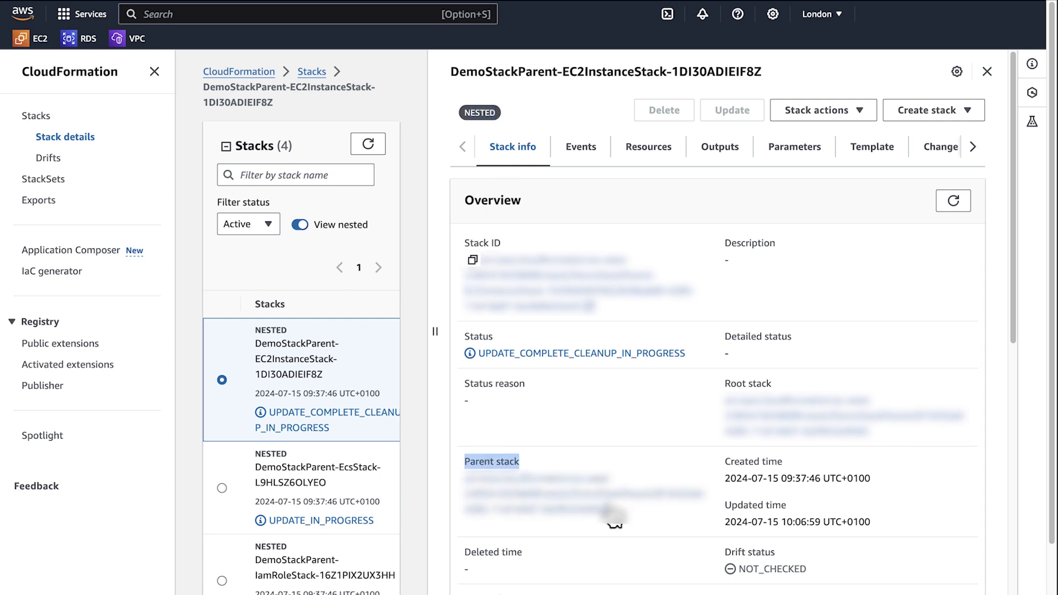
{"action": "left_click_drag", "start_coordinate": [626, 524], "coordinate": [469, 478]}
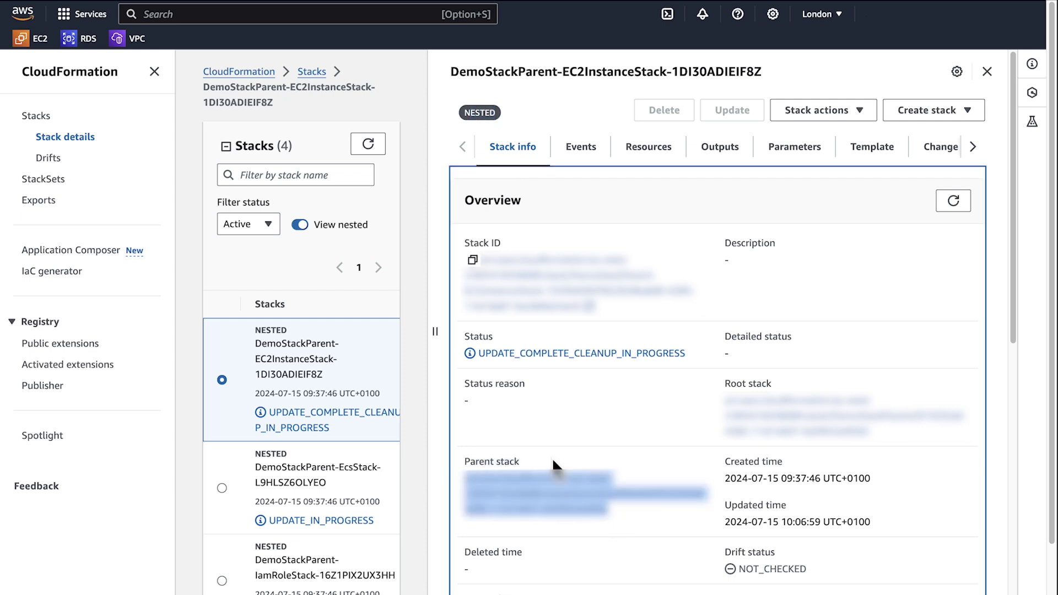
Open the DemoStackParent stack and check the status of its nested stack resources
{"action": "left_click", "coordinate": [315, 325]}
{"action": "scroll", "coordinate": [315, 325], "scroll_direction": "down", "scroll_amount": 2}
{"action": "left_click", "coordinate": [222, 557]}
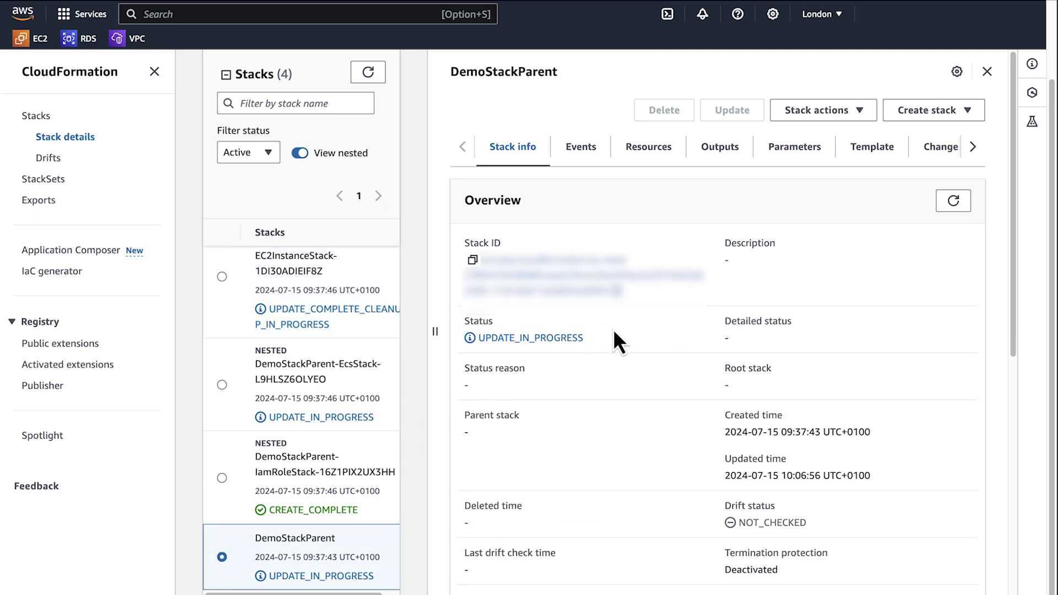
{"action": "left_click", "coordinate": [655, 154]}
{"action": "scroll", "coordinate": [707, 459], "scroll_direction": "down", "scroll_amount": 2}
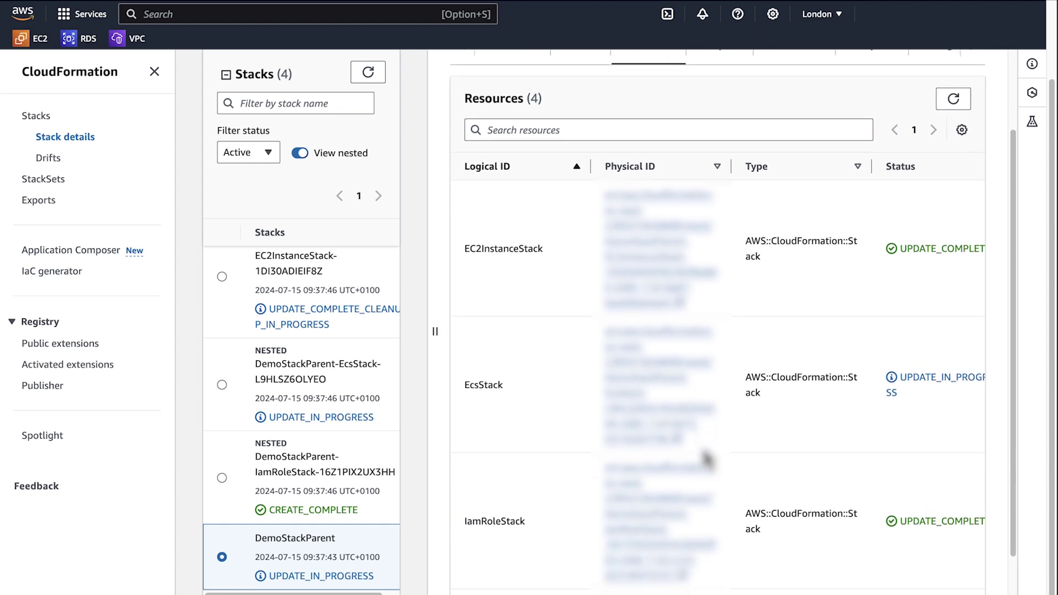
{"action": "double_click", "coordinate": [906, 377]}
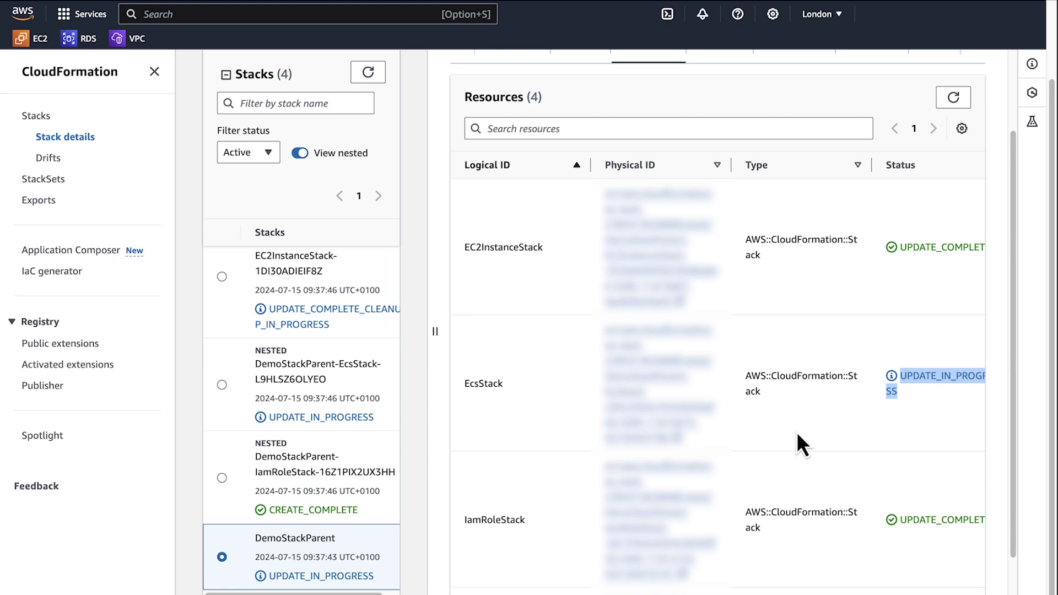
Open the nested EcsStack from the parent's resources and check the status of its own resources
{"action": "left_click", "coordinate": [642, 410]}
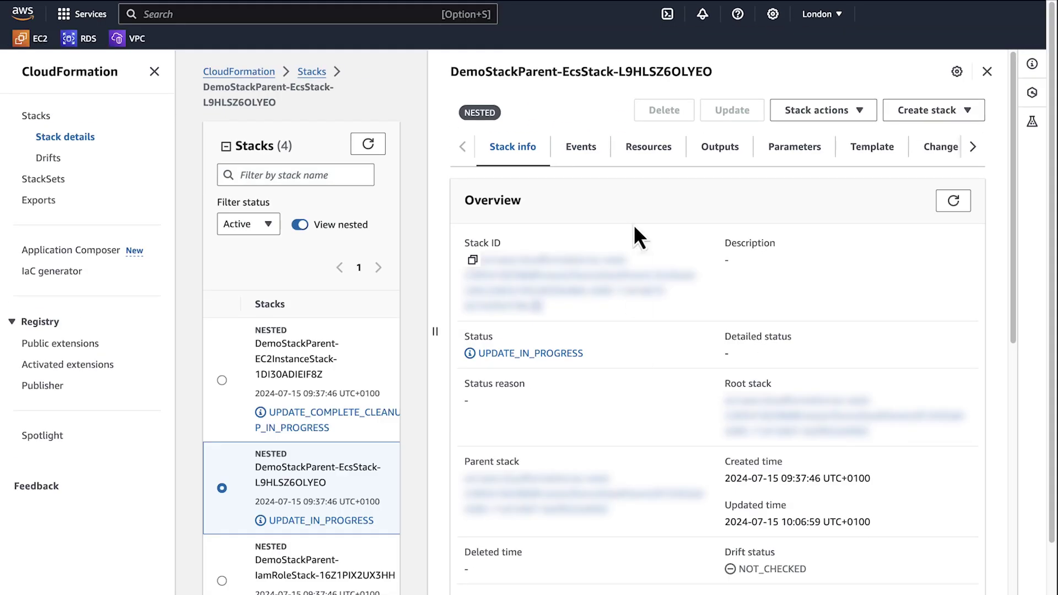
{"action": "left_click", "coordinate": [633, 157]}
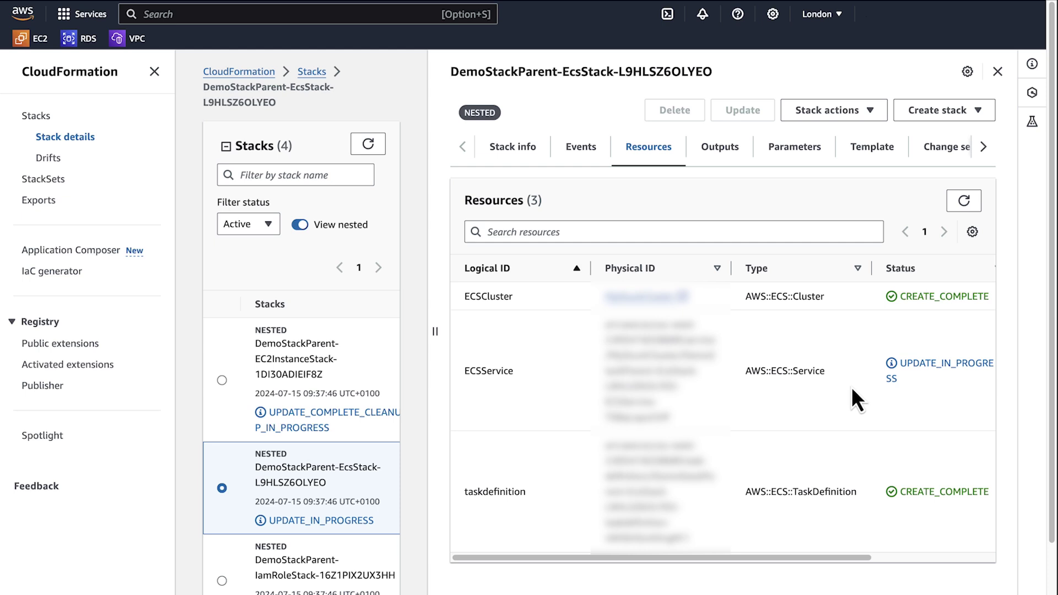
{"action": "double_click", "coordinate": [921, 362]}
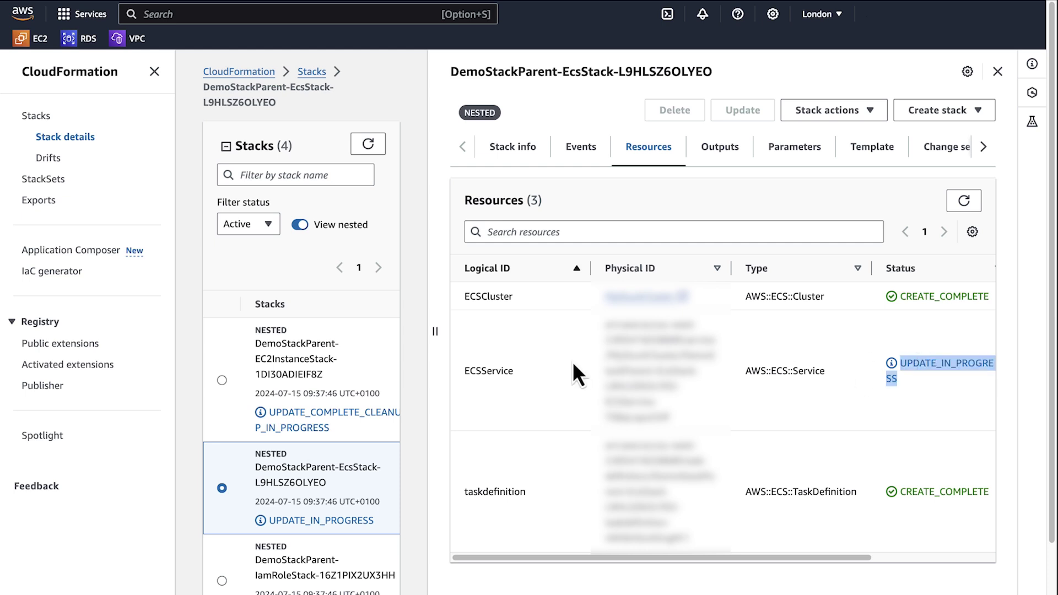
{"action": "left_click", "coordinate": [501, 370]}
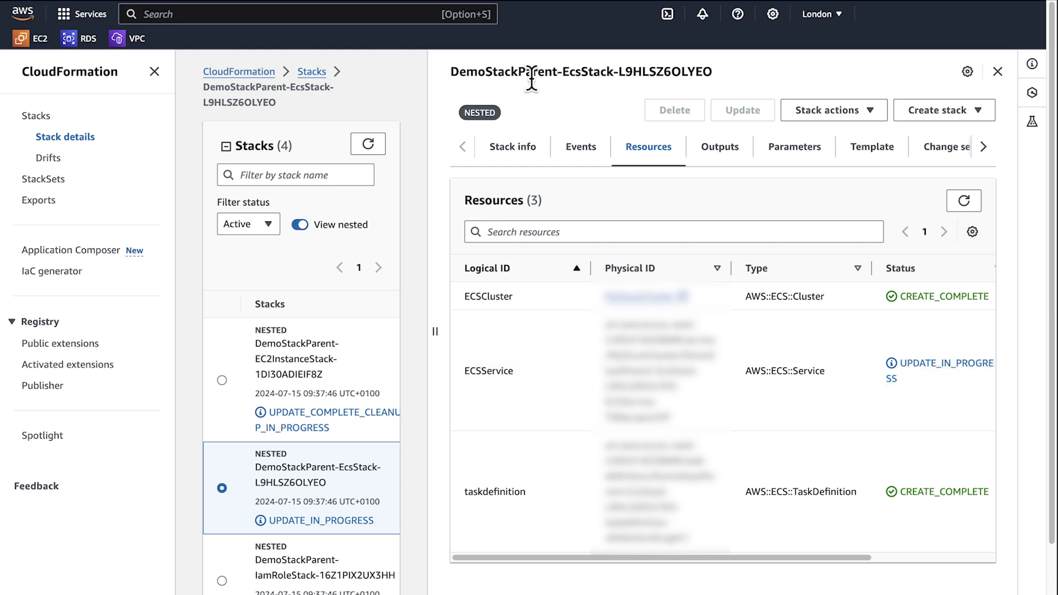
Go to Elastic Container Service and open the EcsStack service in MyStuckCluster
{"action": "left_click", "coordinate": [342, 12]}
{"action": "type", "text": "EC"}
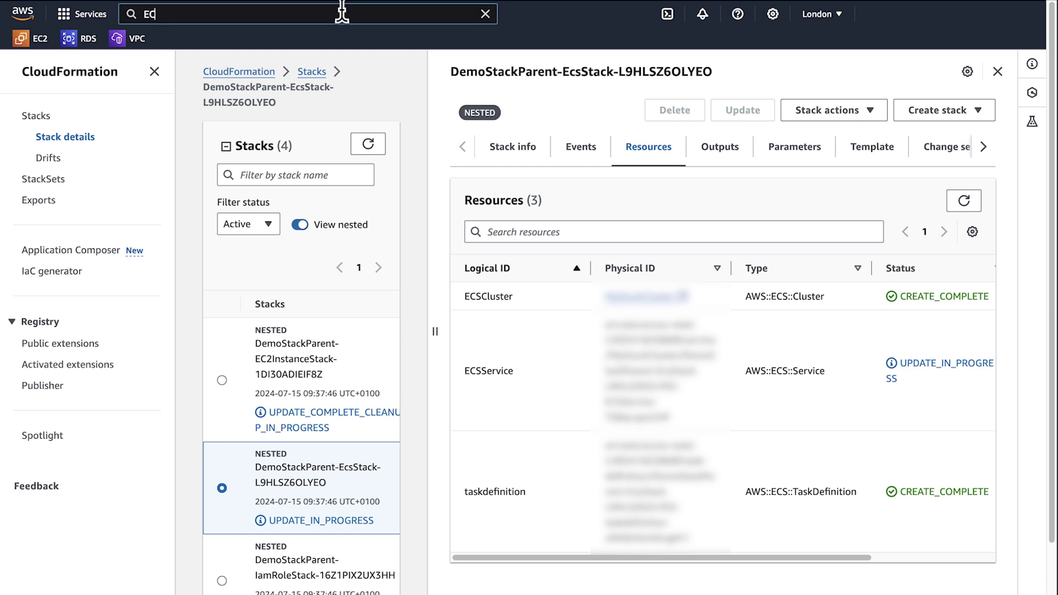
{"action": "type", "text": "S"}
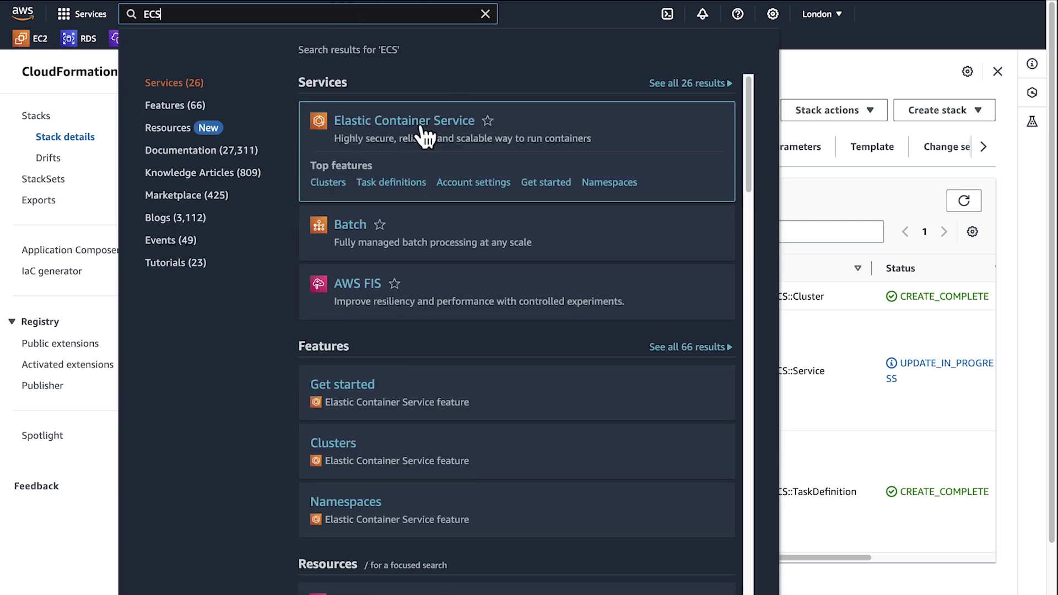
{"action": "left_click", "coordinate": [422, 127]}
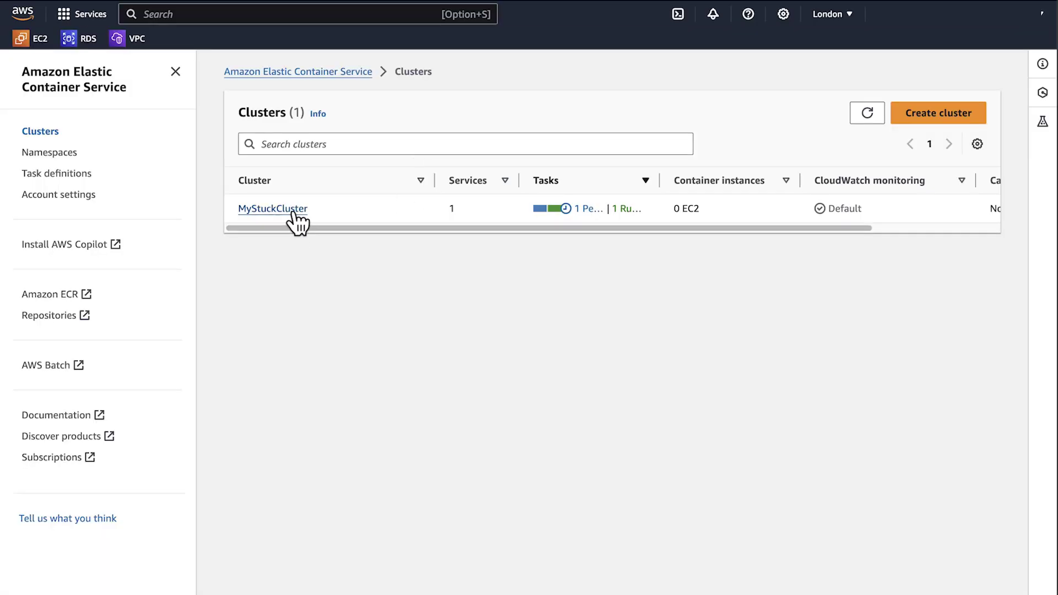
{"action": "left_click", "coordinate": [292, 212]}
{"action": "scroll", "coordinate": [482, 388], "scroll_direction": "down", "scroll_amount": 1}
{"action": "left_click", "coordinate": [413, 567]}
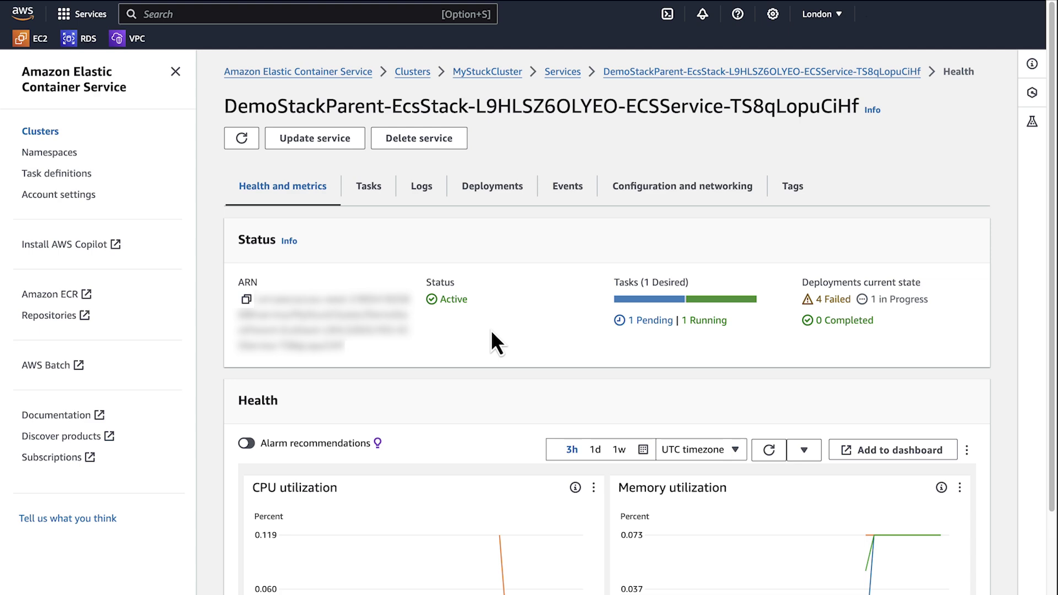
Review the ECS service's deployments and events, and open the task started at 10:16 to examine why it stopped
{"action": "left_click", "coordinate": [499, 198]}
{"action": "scroll", "coordinate": [550, 397], "scroll_direction": "down", "scroll_amount": 6}
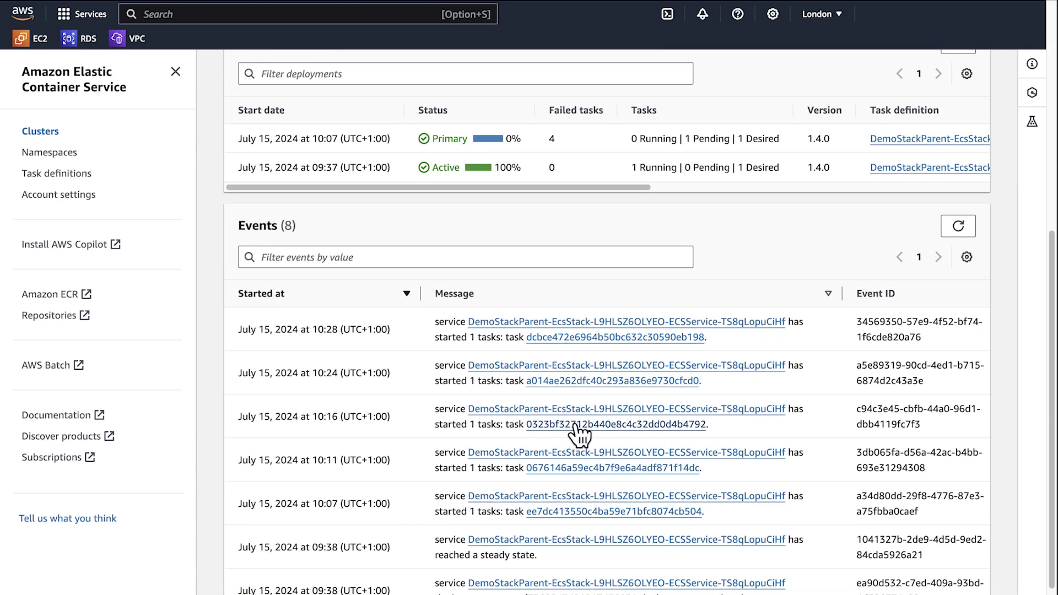
{"action": "left_click", "coordinate": [578, 424]}
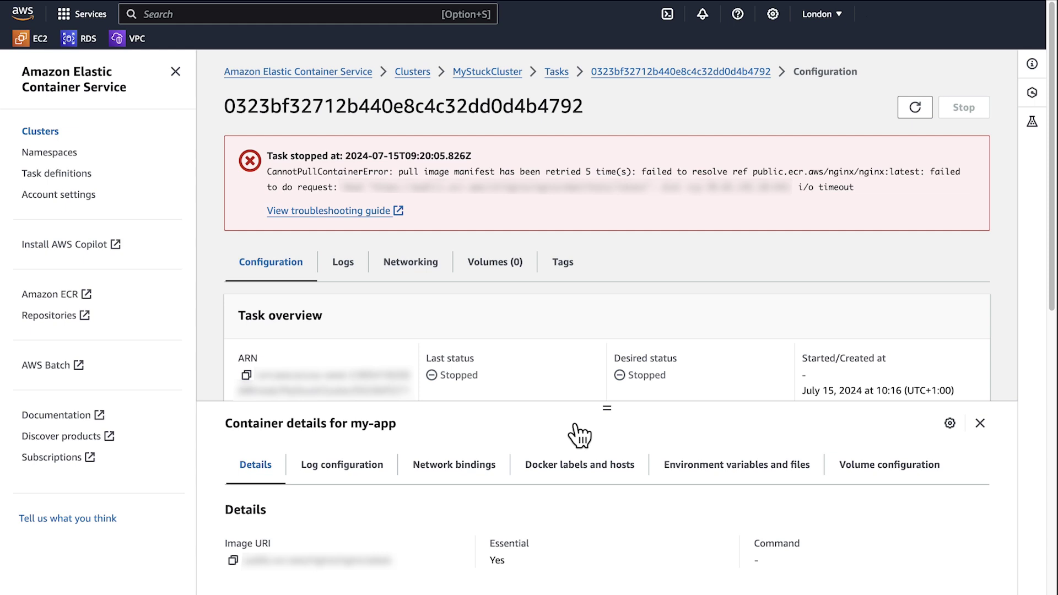
Return to CloudFormation and cancel the in-progress update of the DemoStackParent stack
{"action": "left_click", "coordinate": [226, 14]}
{"action": "type", "text": "Cl"}
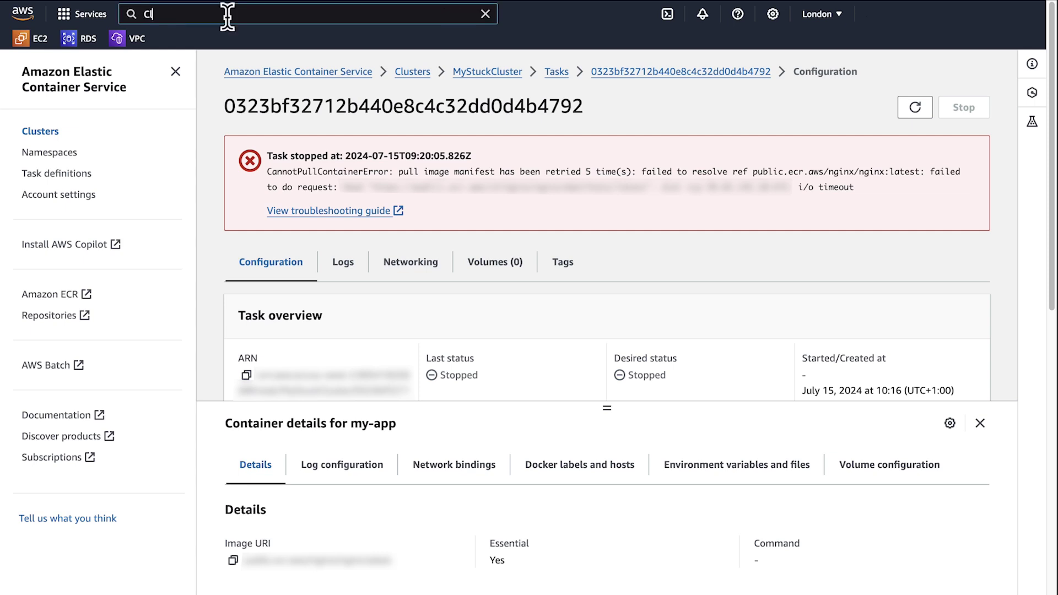
{"action": "type", "text": "oudfo"}
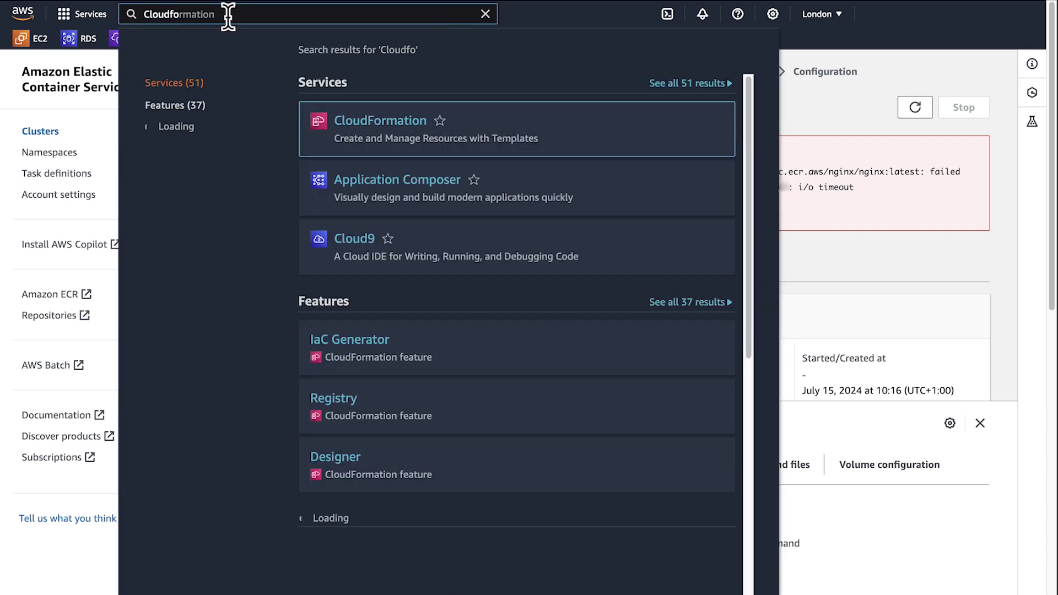
{"action": "left_click", "coordinate": [352, 122]}
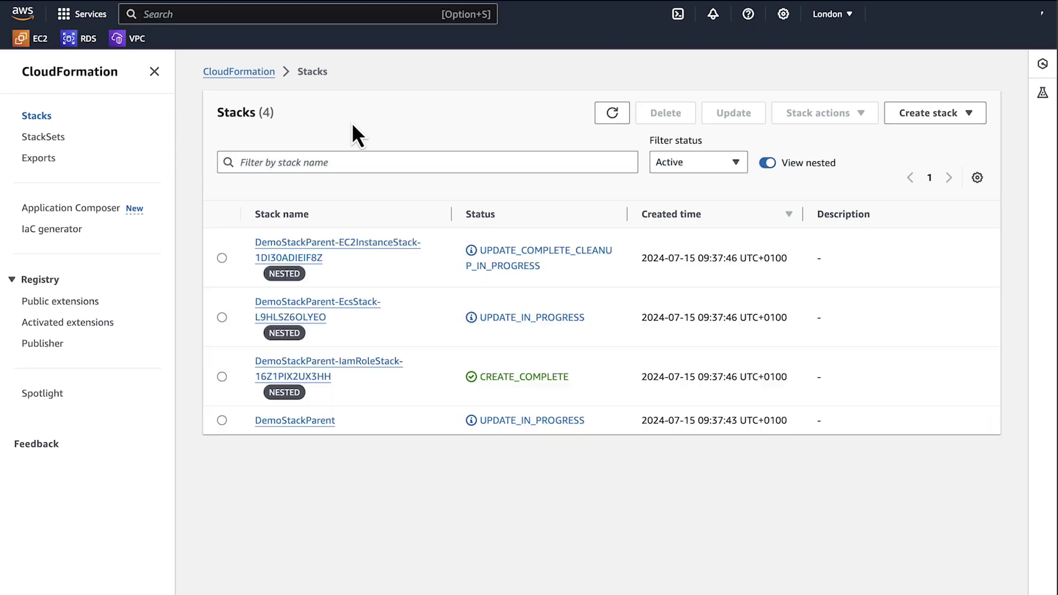
{"action": "left_click", "coordinate": [327, 422]}
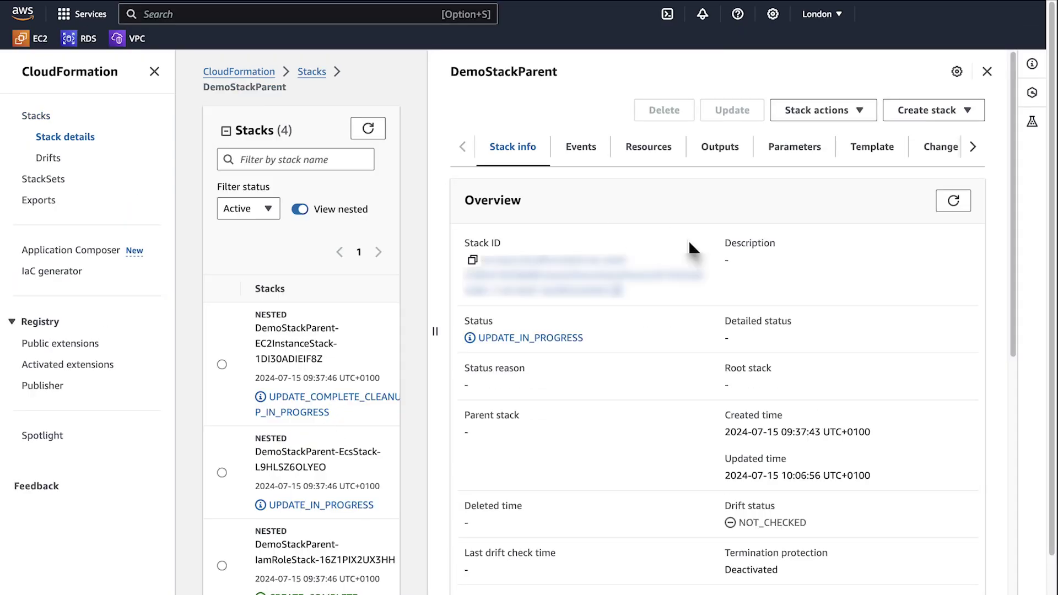
{"action": "left_click", "coordinate": [858, 113]}
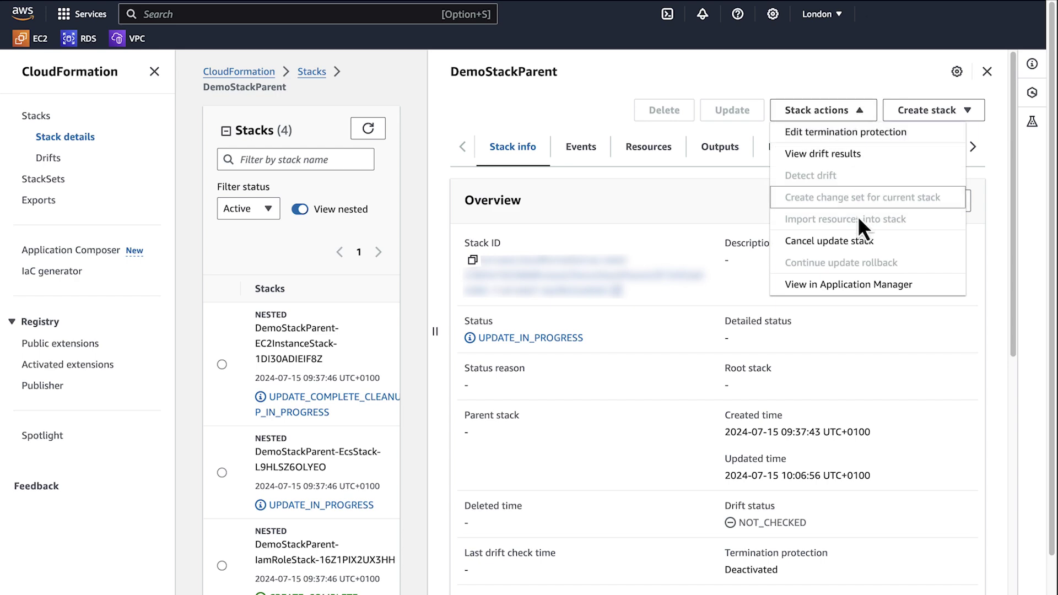
{"action": "left_click", "coordinate": [861, 251]}
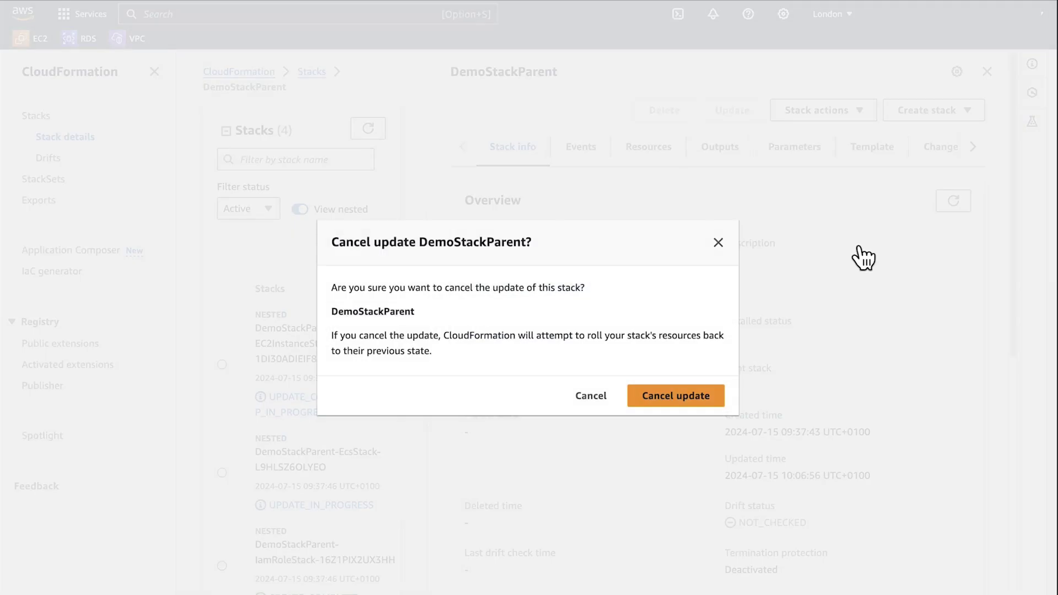
{"action": "left_click", "coordinate": [709, 406]}
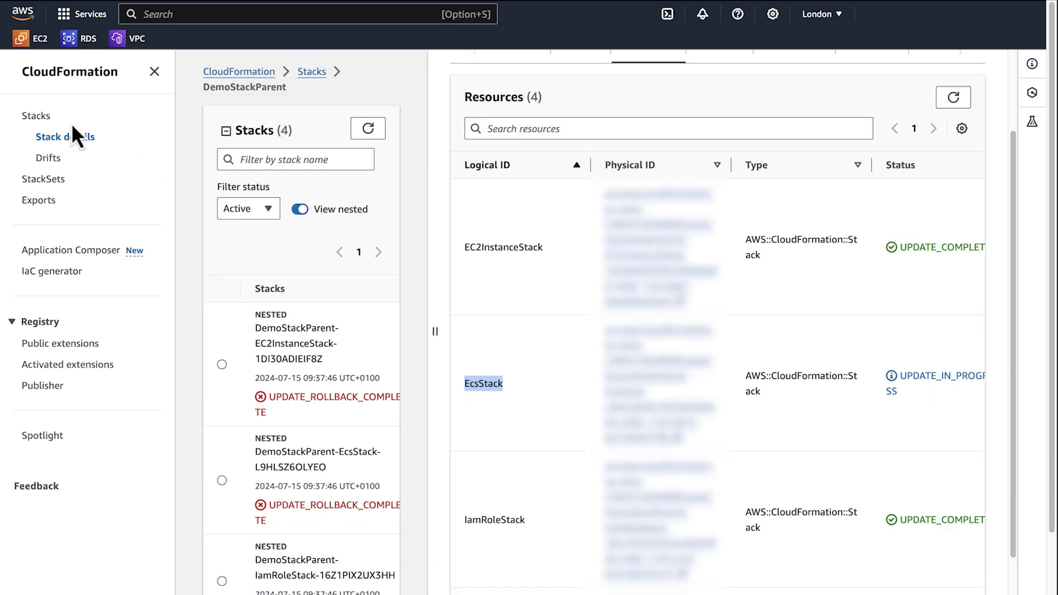
Check the statuses of all stacks in the stack list and reopen DemoStackParent
{"action": "left_click", "coordinate": [46, 120]}
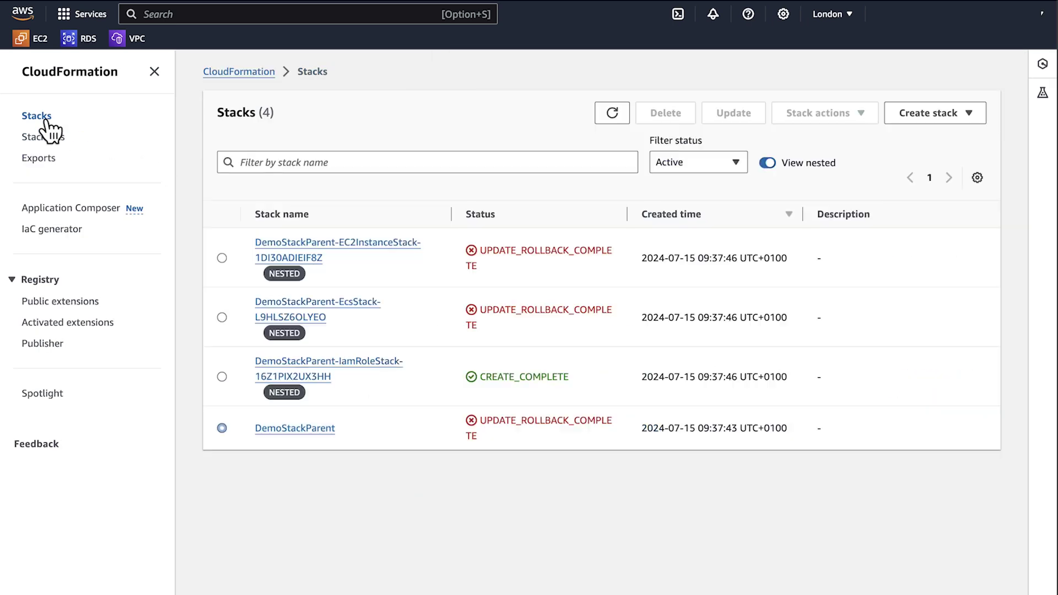
{"action": "left_click", "coordinate": [297, 428]}
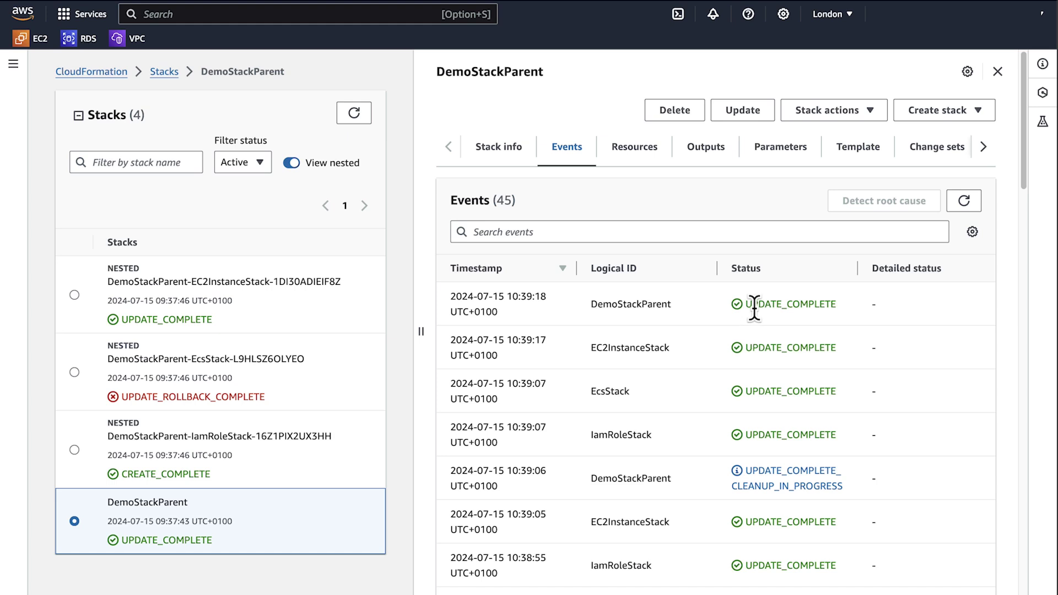